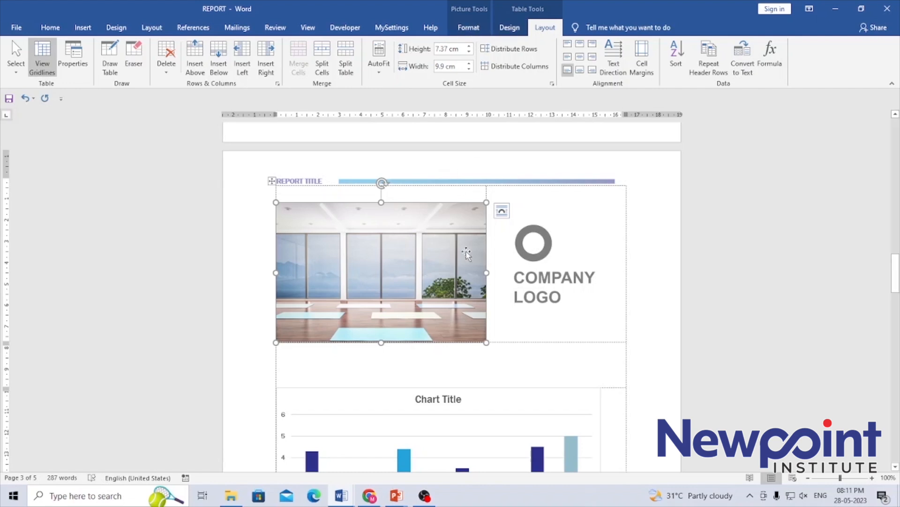
Preview the correction and color variations, including Grayscale recoloring, on the yoga studio photo without applying any.
{"action": "left_click", "coordinate": [469, 30]}
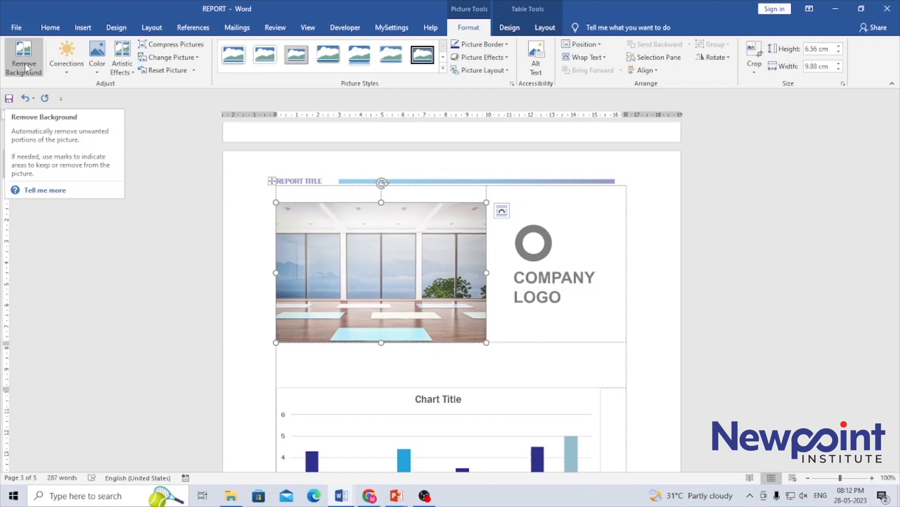
{"action": "left_click", "coordinate": [67, 58]}
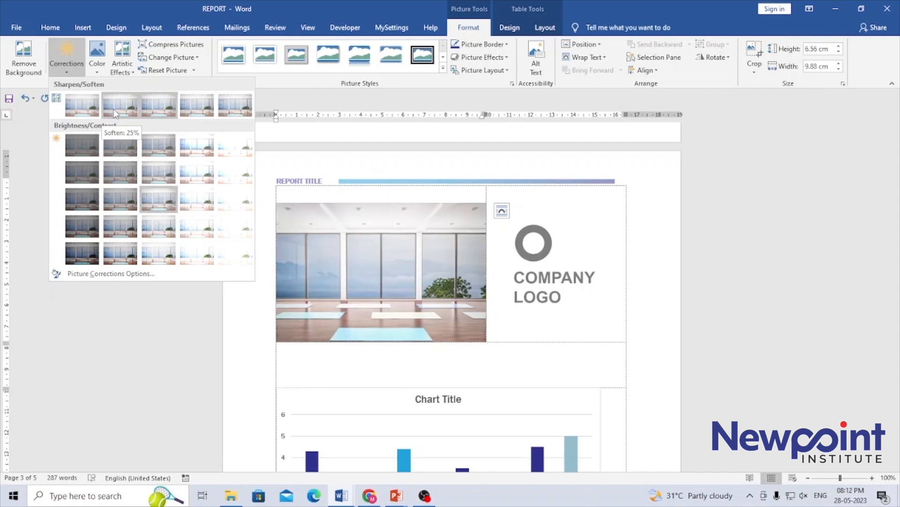
{"action": "left_click", "coordinate": [98, 75]}
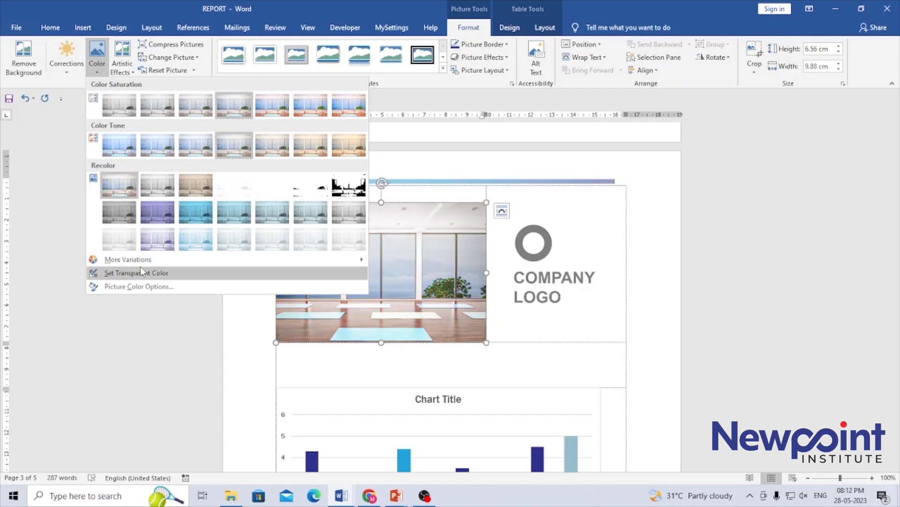
{"action": "mouse_move", "coordinate": [137, 261]}
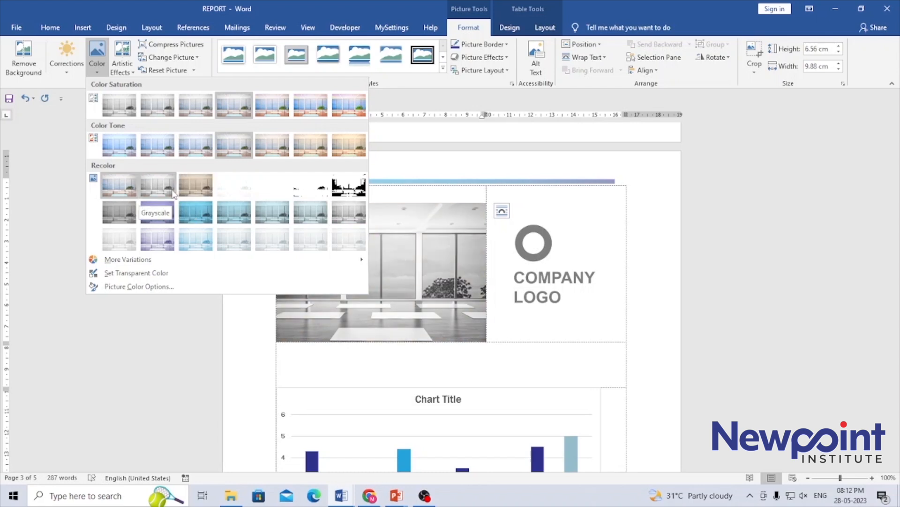
{"action": "left_click", "coordinate": [130, 193]}
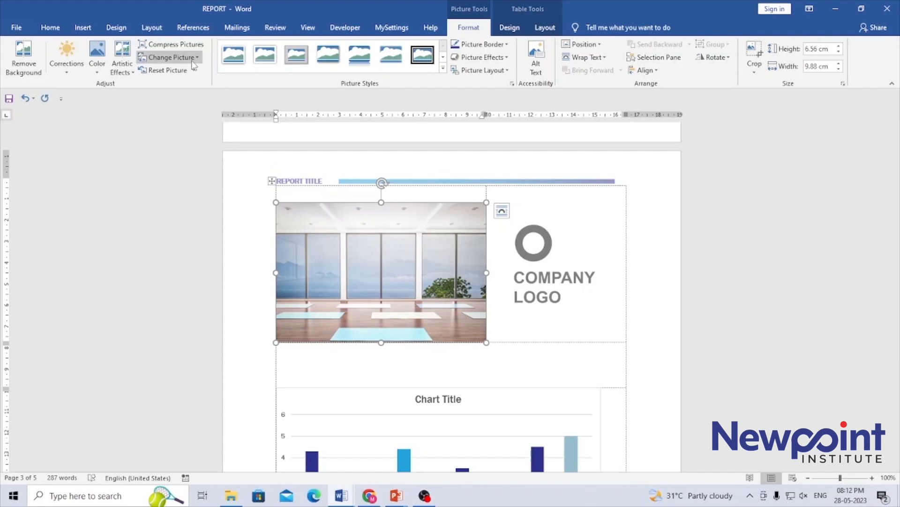
Preview the artistic effects for the photo and examine its picture compression settings without applying changes.
{"action": "left_click", "coordinate": [131, 62]}
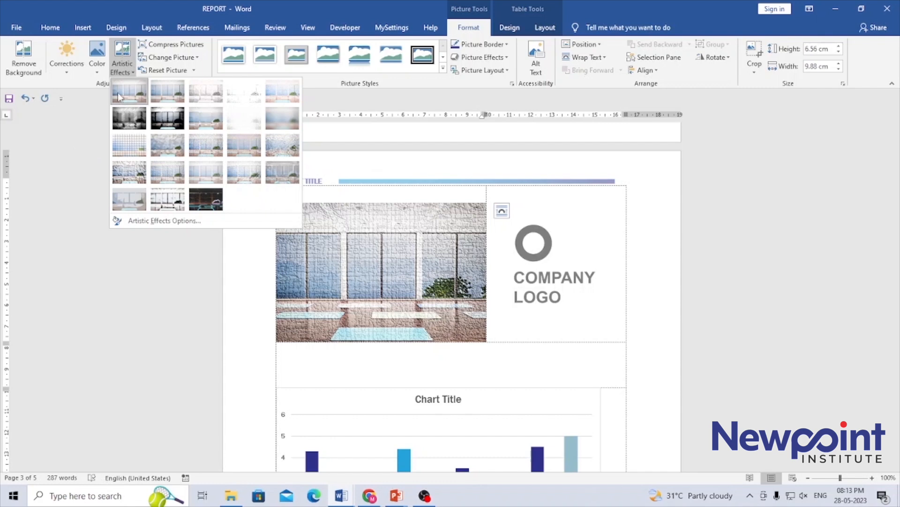
{"action": "left_click", "coordinate": [50, 134]}
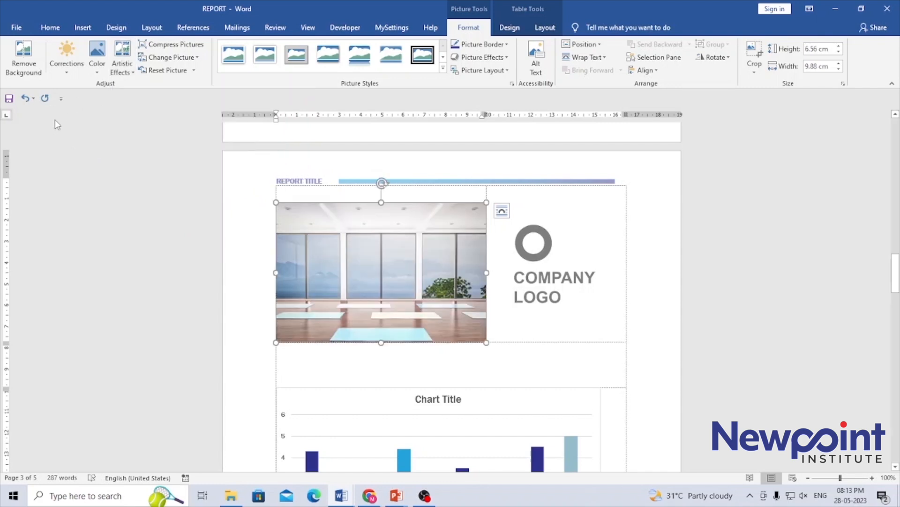
{"action": "left_click", "coordinate": [165, 45]}
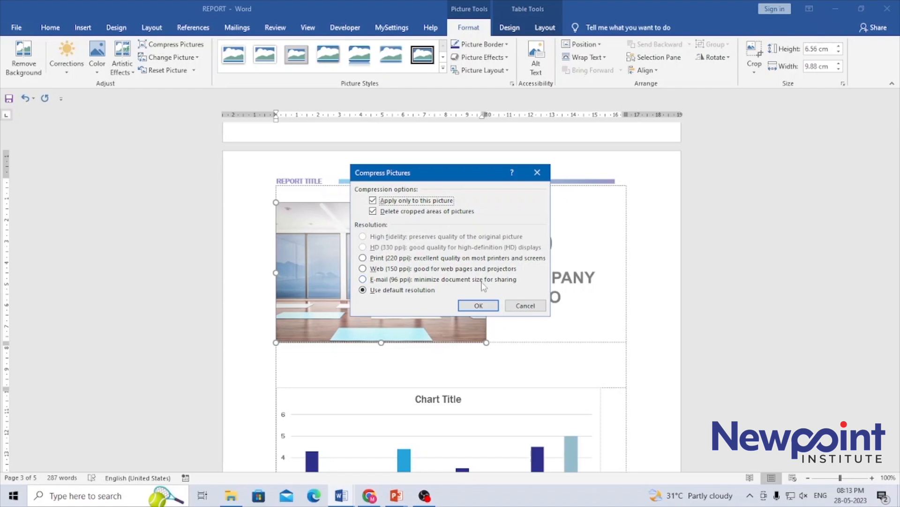
{"action": "left_click", "coordinate": [525, 306]}
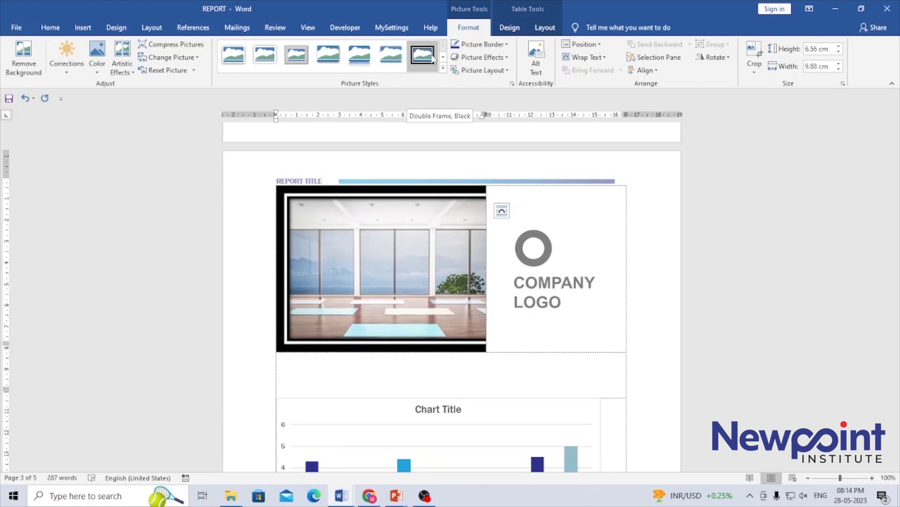
Apply the tilted white-framed picture style to the photo and shrink it to about 7.59 cm wide and 5.14 cm high.
{"action": "left_click", "coordinate": [443, 69]}
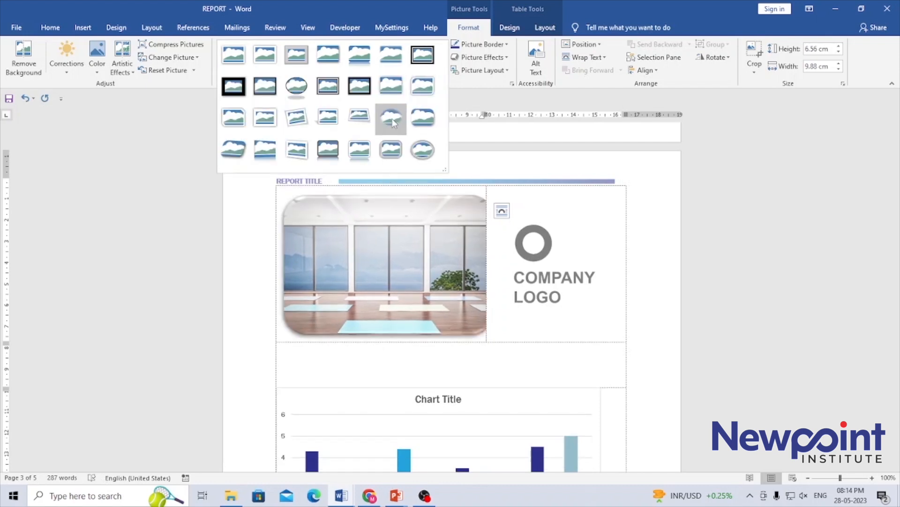
{"action": "left_click", "coordinate": [288, 121]}
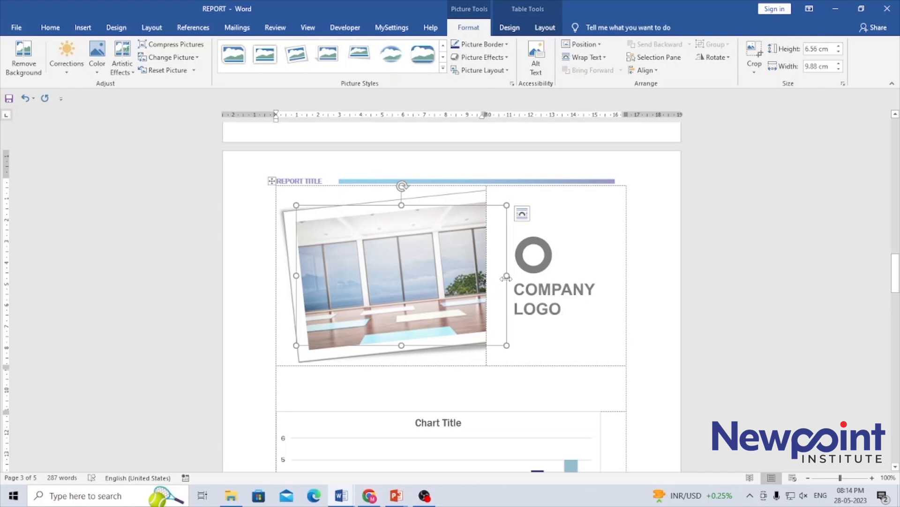
{"action": "left_click_drag", "start_coordinate": [506, 275], "coordinate": [458, 274]}
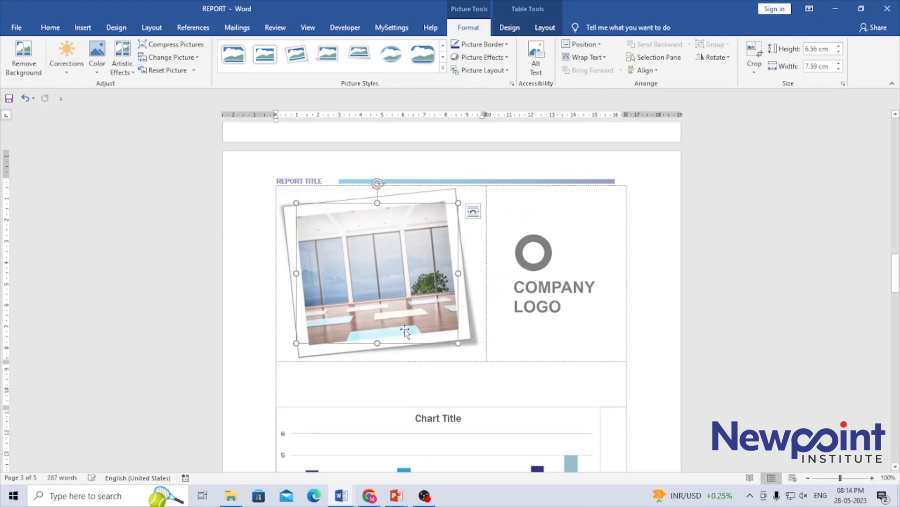
{"action": "left_click_drag", "start_coordinate": [379, 342], "coordinate": [380, 313]}
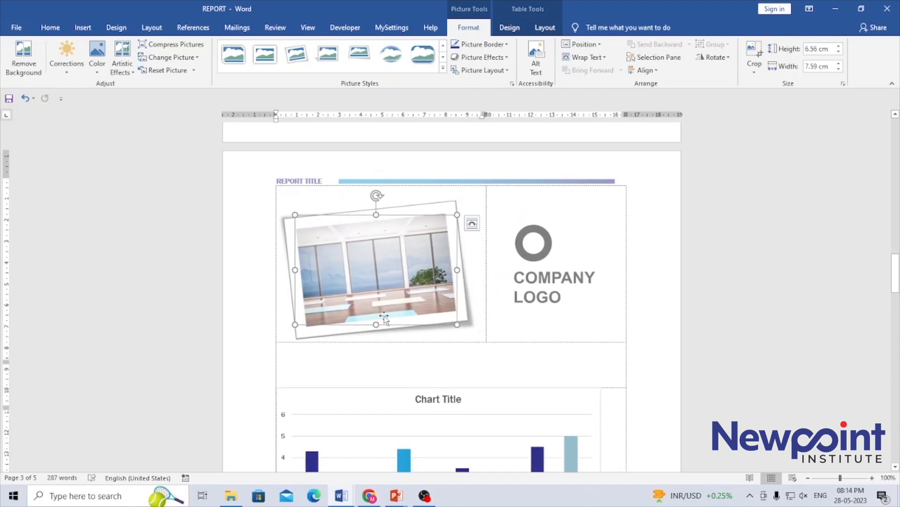
{"action": "left_click", "coordinate": [732, 313]}
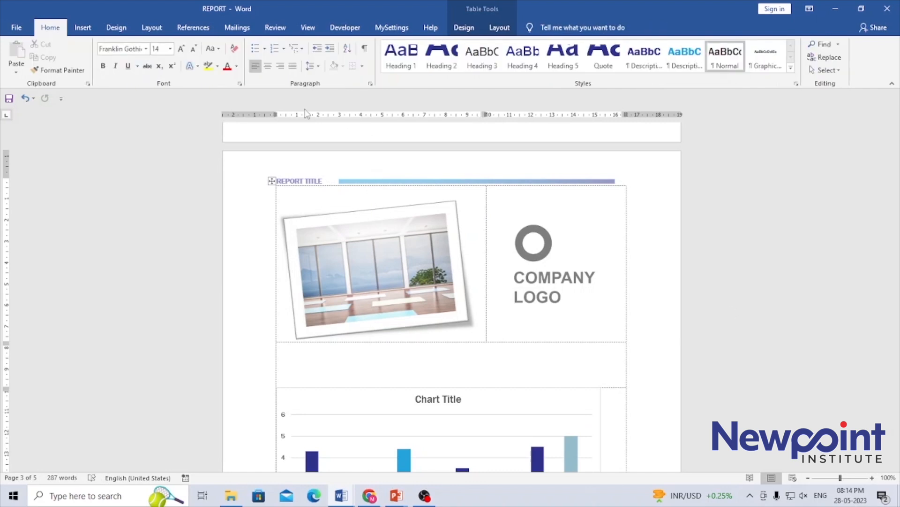
Preview the shadow, reflection, soft edge and bevel effects and the SmartArt picture layouts for the photo without applying any.
{"action": "left_click", "coordinate": [335, 235]}
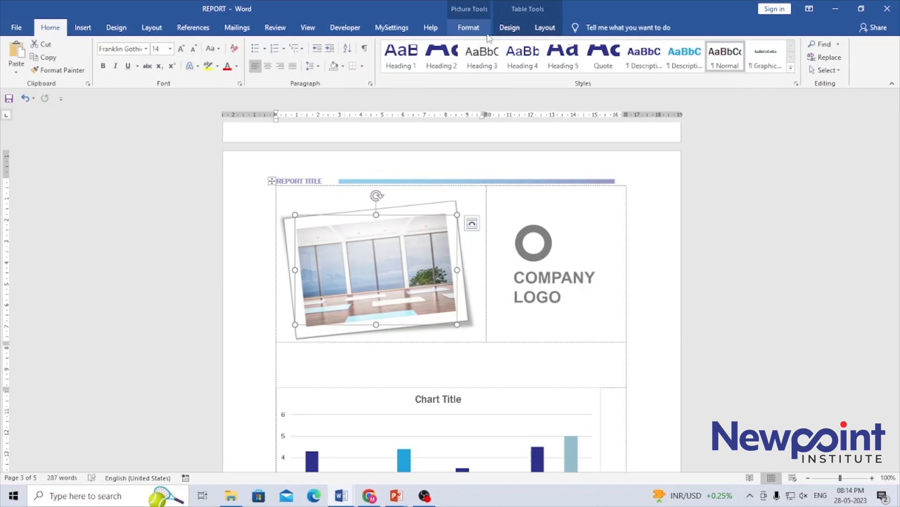
{"action": "left_click", "coordinate": [469, 28]}
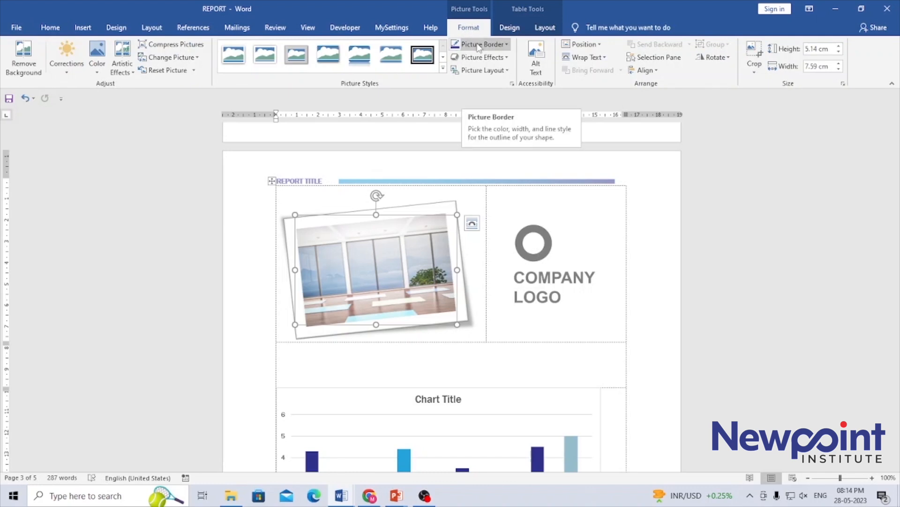
{"action": "left_click", "coordinate": [508, 58]}
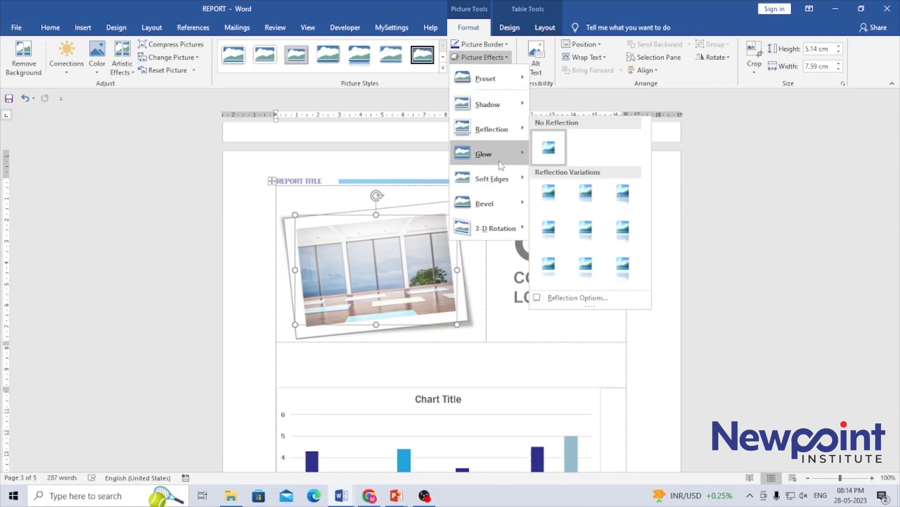
{"action": "mouse_move", "coordinate": [498, 175]}
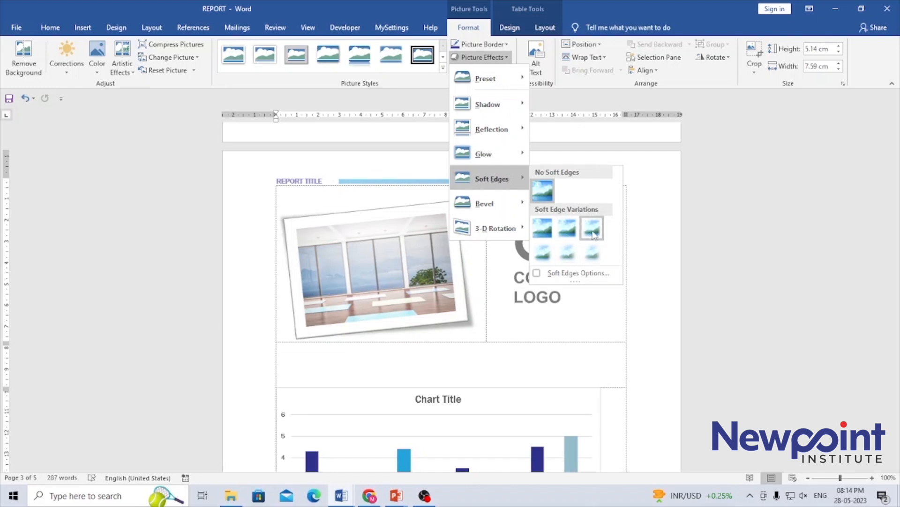
{"action": "mouse_move", "coordinate": [494, 202]}
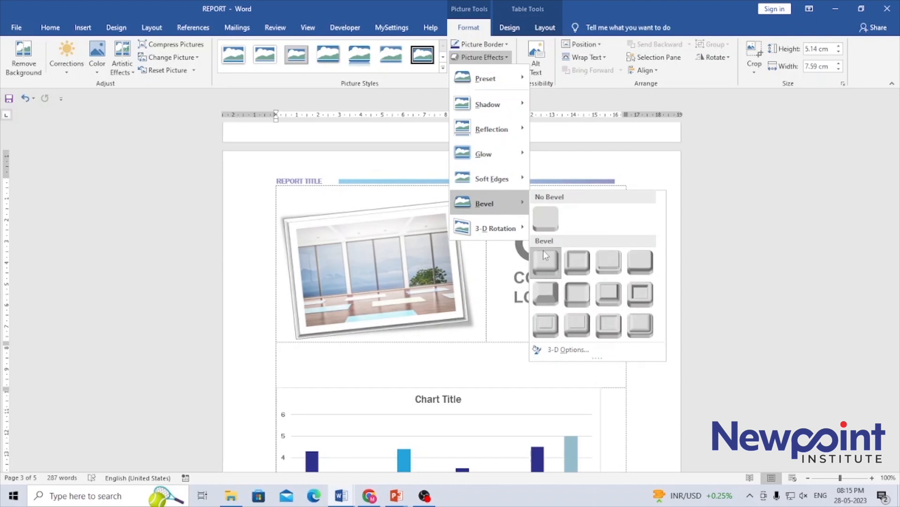
{"action": "mouse_move", "coordinate": [488, 104]}
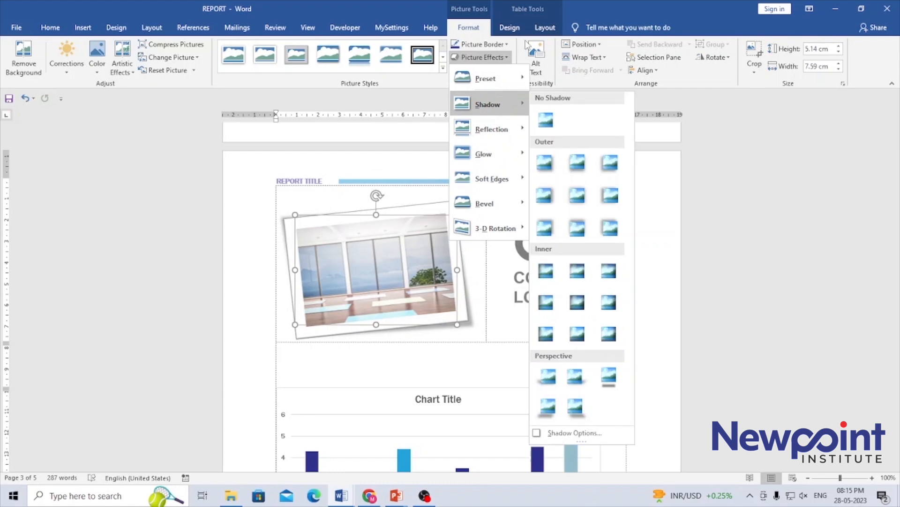
{"action": "left_click", "coordinate": [747, 125]}
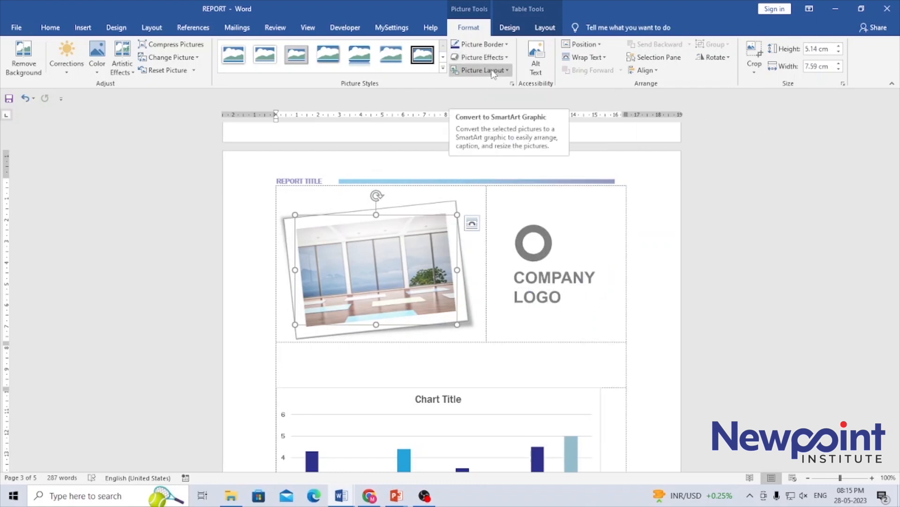
{"action": "left_click", "coordinate": [509, 71]}
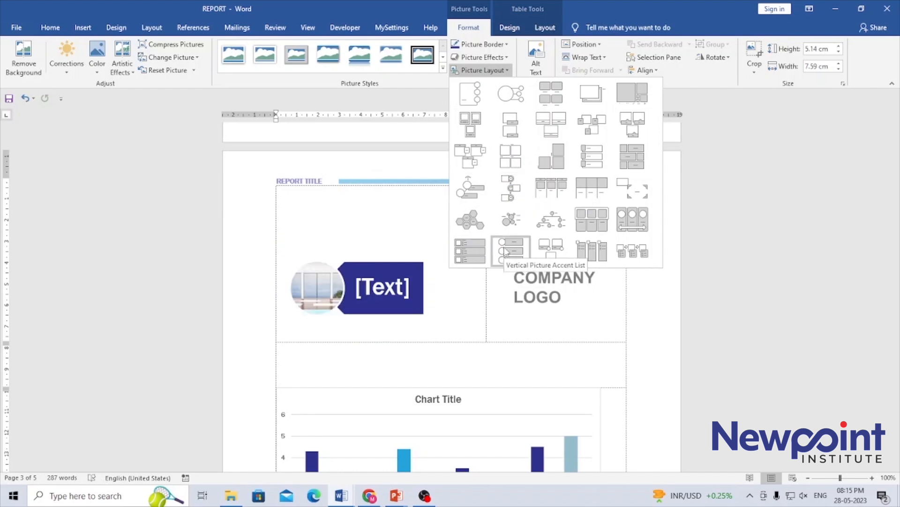
{"action": "left_click", "coordinate": [551, 51]}
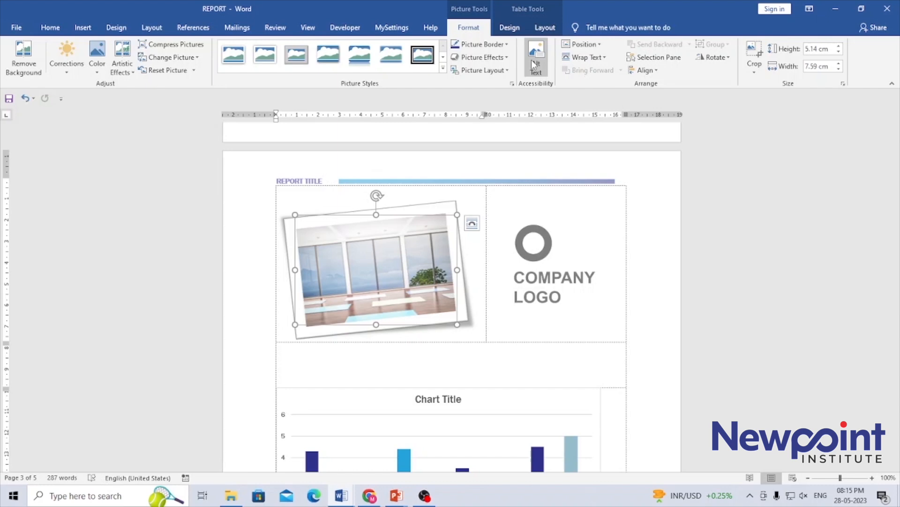
Review the page position presets and text wrapping choices for the photo without changing its placement.
{"action": "left_click", "coordinate": [599, 43]}
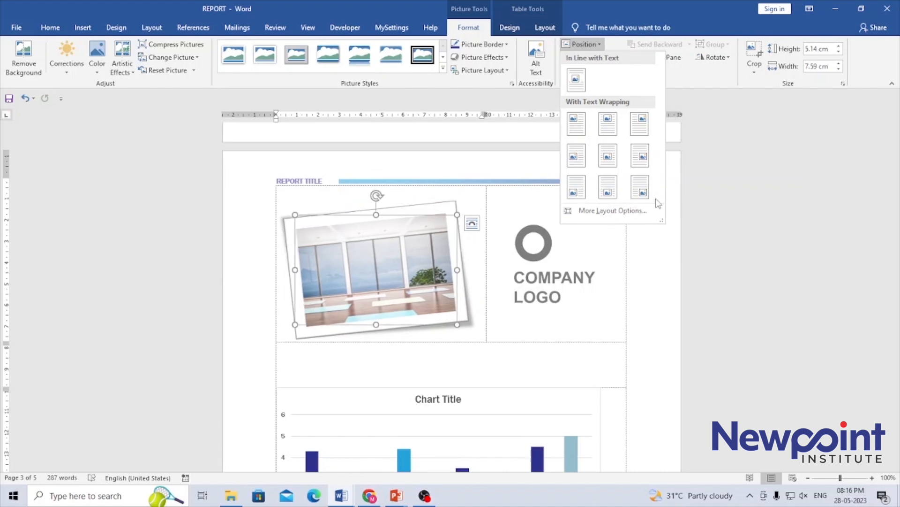
{"action": "left_click", "coordinate": [687, 75]}
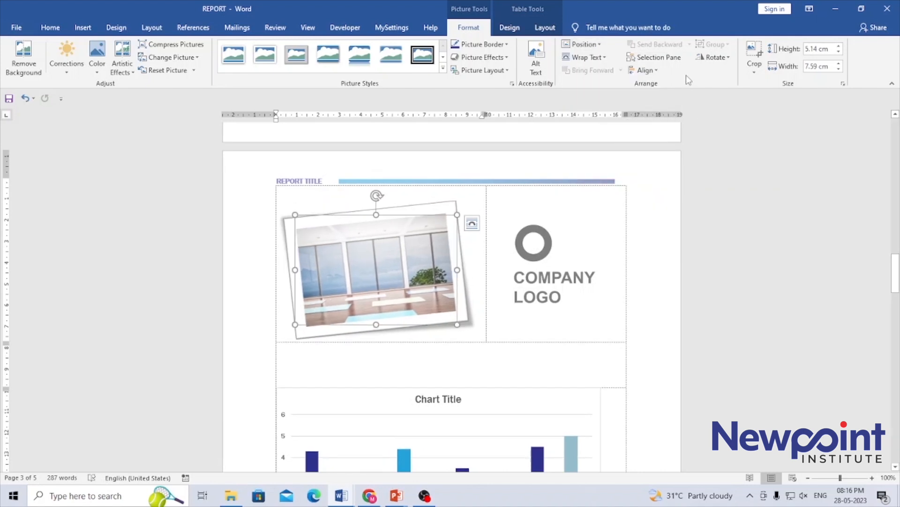
{"action": "left_click", "coordinate": [595, 59]}
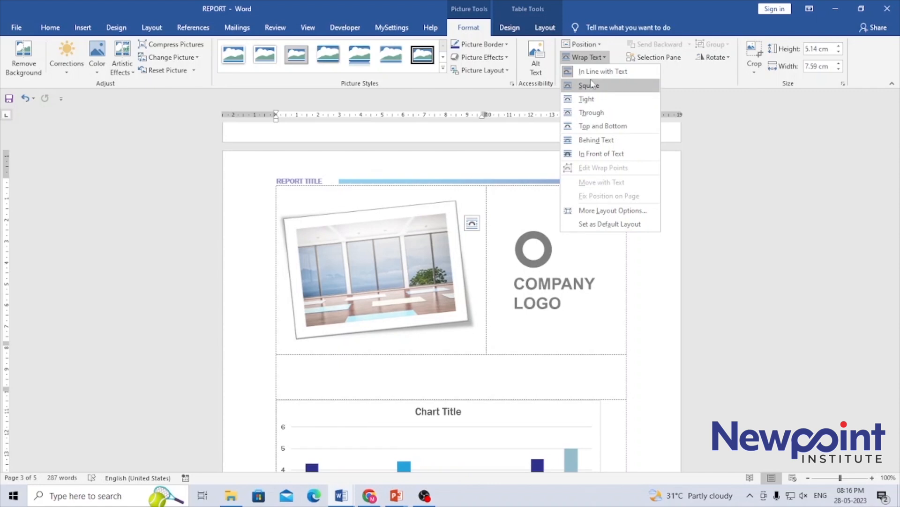
{"action": "left_click", "coordinate": [690, 83]}
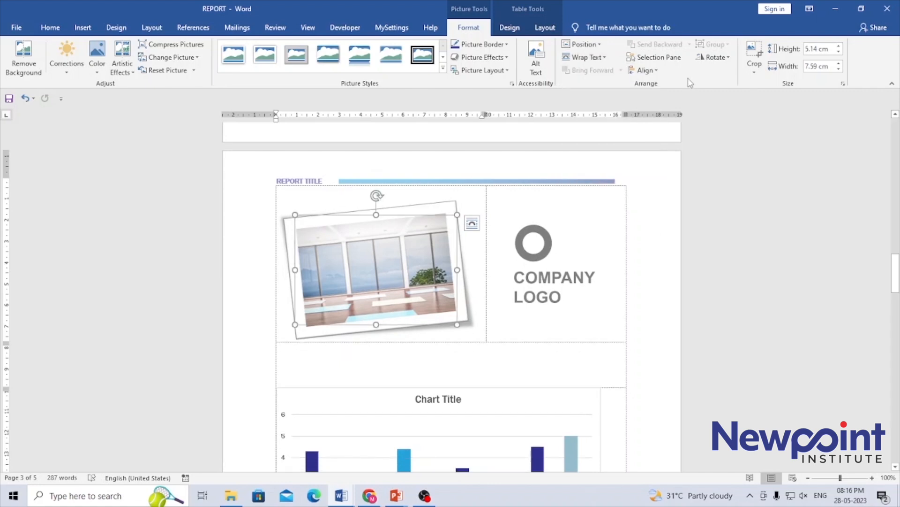
Review the alignment choices and the rotate and flip choices available for the photo without applying any.
{"action": "left_click", "coordinate": [653, 71]}
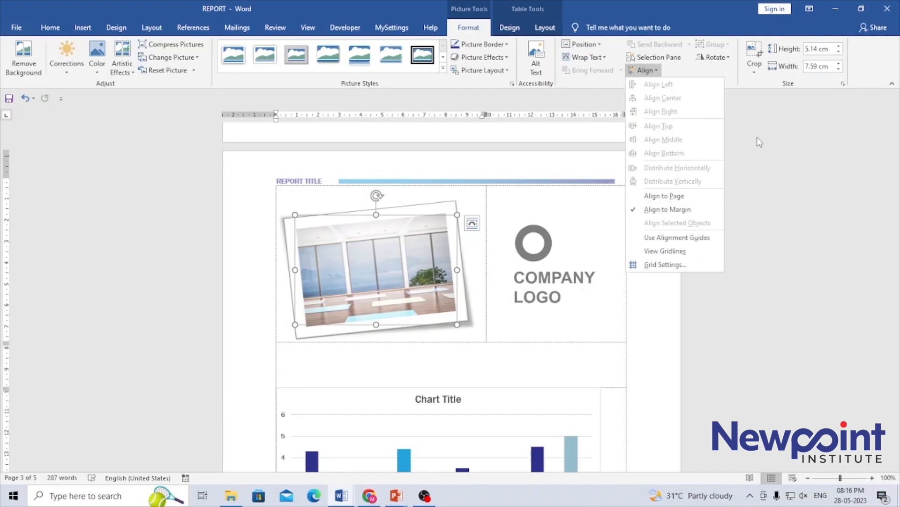
{"action": "left_click", "coordinate": [730, 71]}
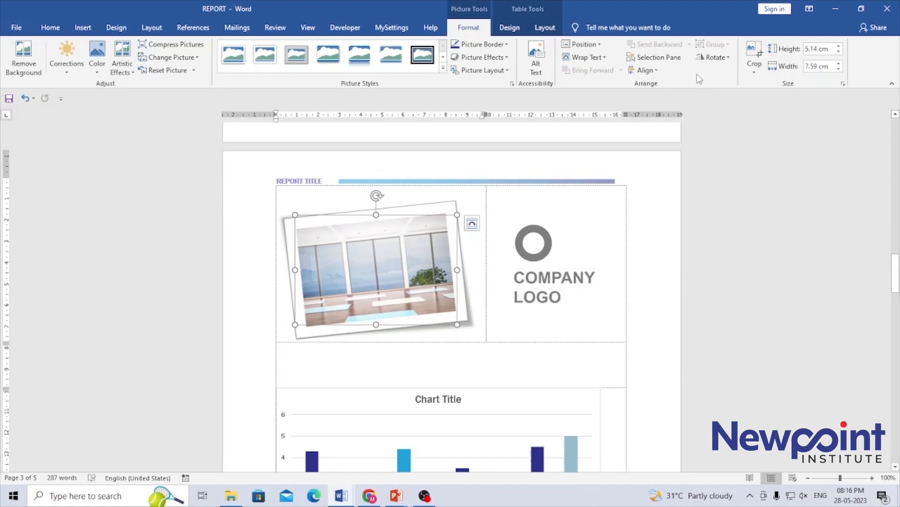
{"action": "left_click", "coordinate": [713, 58]}
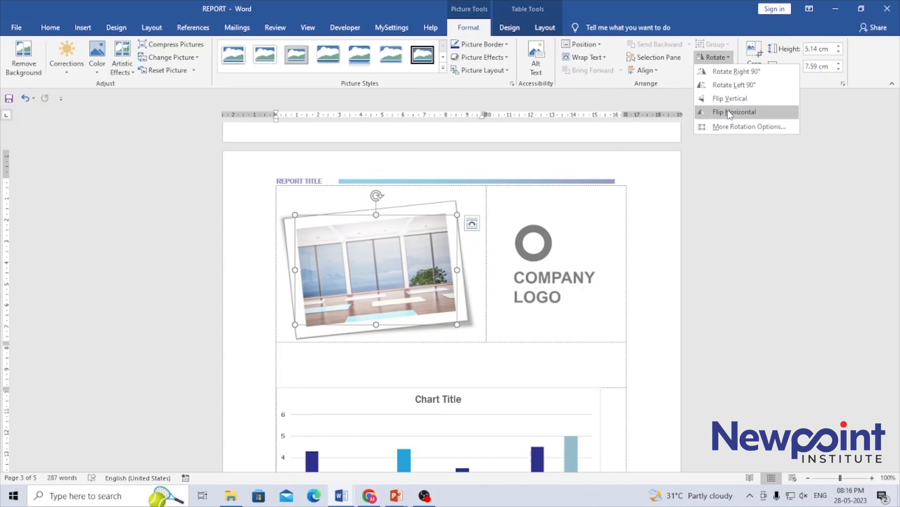
{"action": "left_click", "coordinate": [416, 200]}
Reselect the photo, check its picture formatting options and display the design options of the table containing it.
{"action": "left_click_drag", "start_coordinate": [376, 194], "coordinate": [376, 194]}
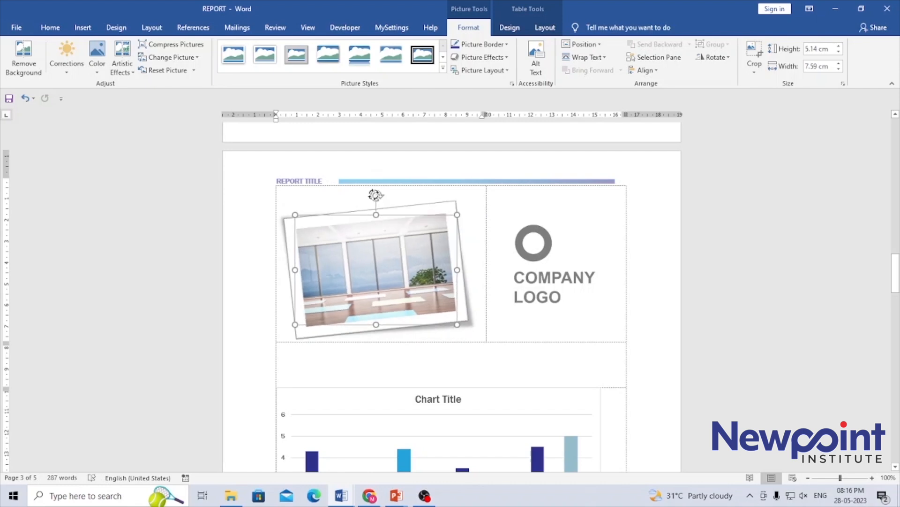
{"action": "left_click", "coordinate": [476, 205]}
{"action": "left_click", "coordinate": [435, 222]}
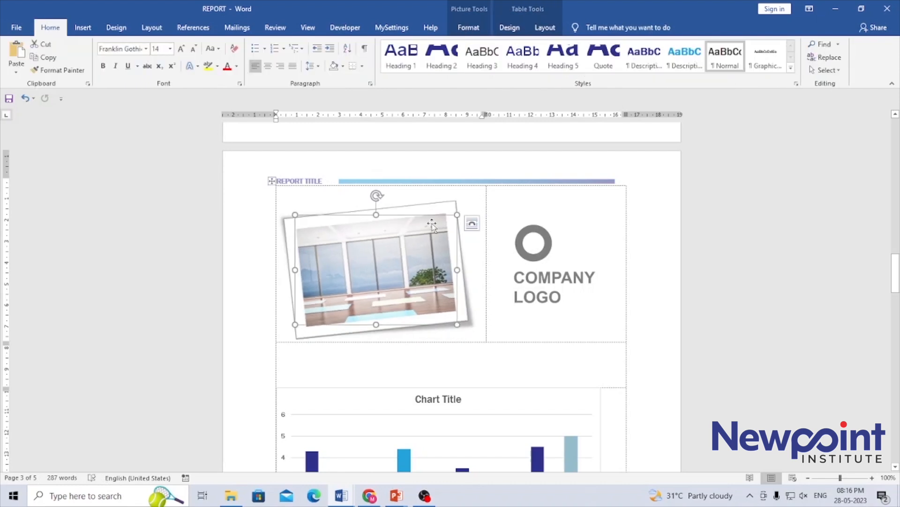
{"action": "left_click", "coordinate": [469, 27]}
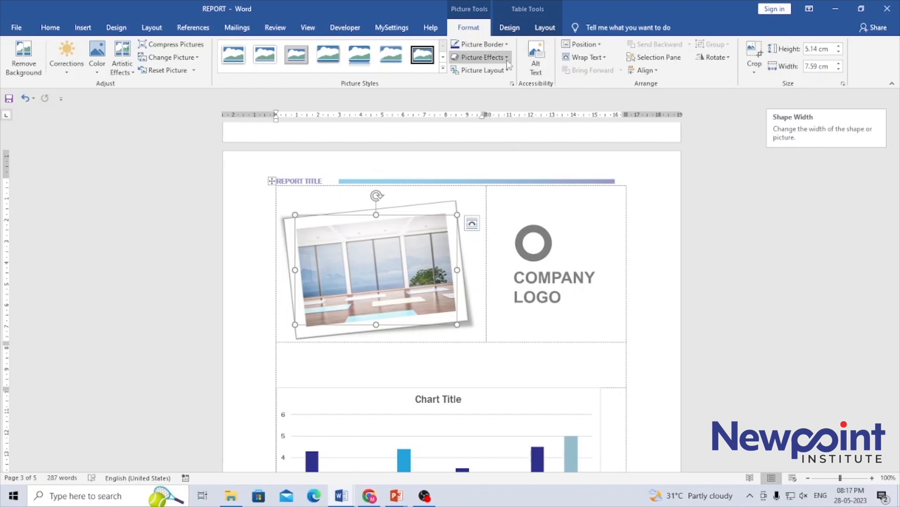
{"action": "left_click", "coordinate": [503, 34]}
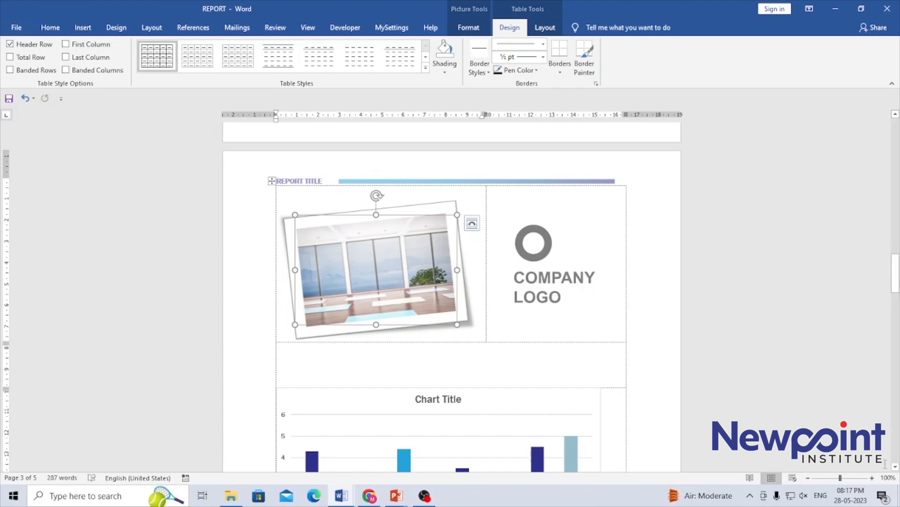
Apply an indigo gradient shape style to the Series 2 columns of the chart on page 3.
{"action": "left_click_drag", "start_coordinate": [897, 277], "coordinate": [898, 301]}
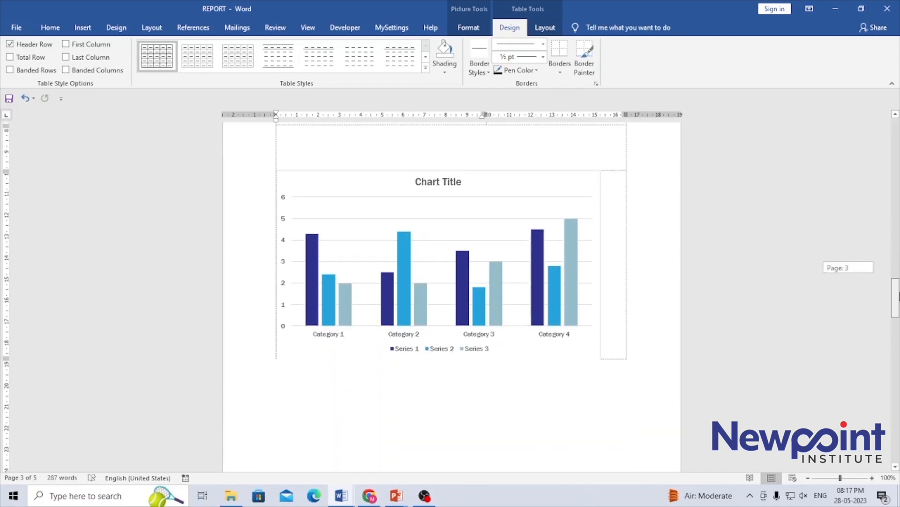
{"action": "left_click", "coordinate": [408, 289]}
{"action": "double_click", "coordinate": [408, 288]}
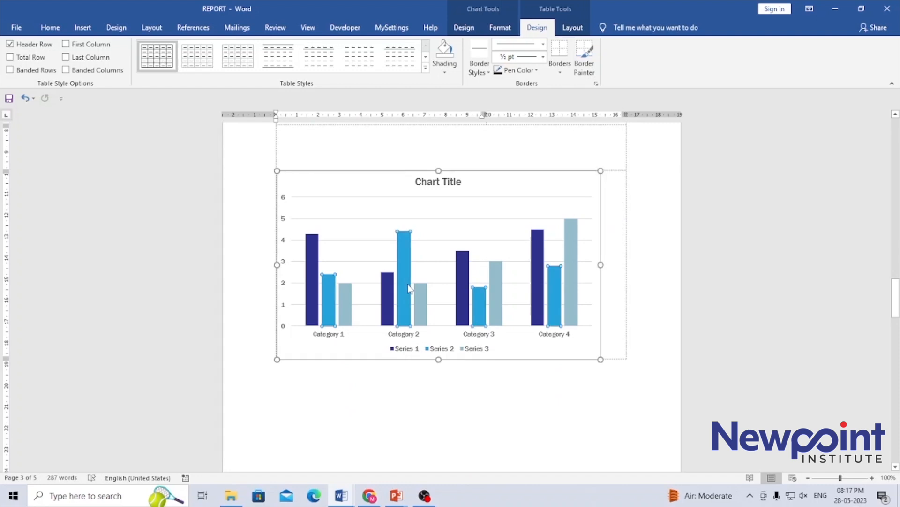
{"action": "mouse_move", "coordinate": [411, 288]}
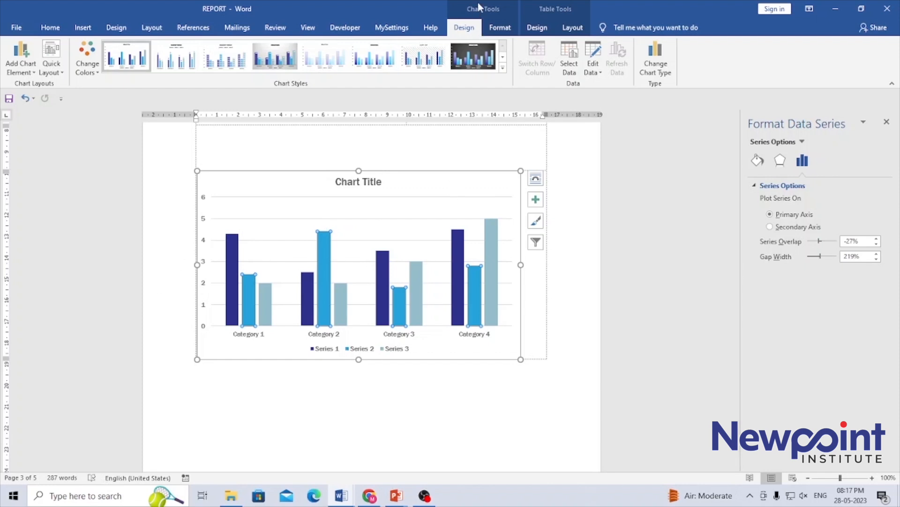
{"action": "left_click", "coordinate": [496, 29]}
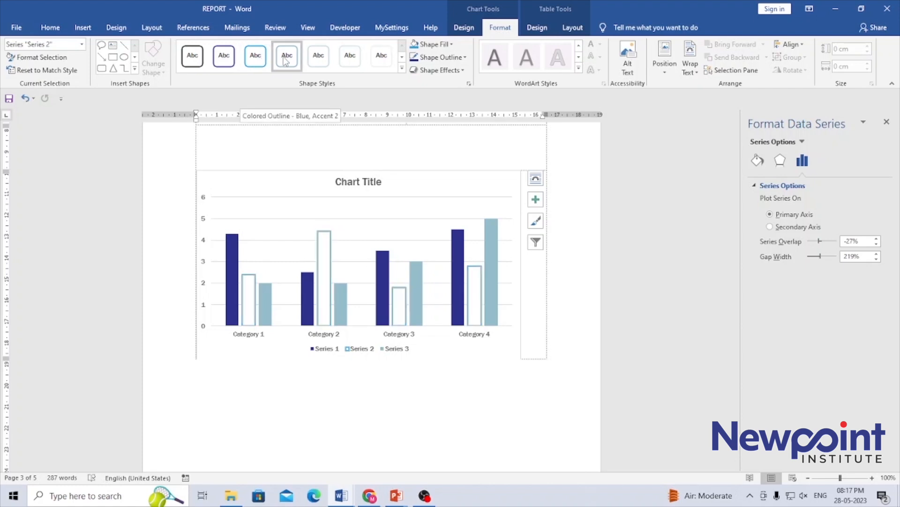
{"action": "left_click", "coordinate": [405, 73]}
{"action": "left_click", "coordinate": [225, 209]}
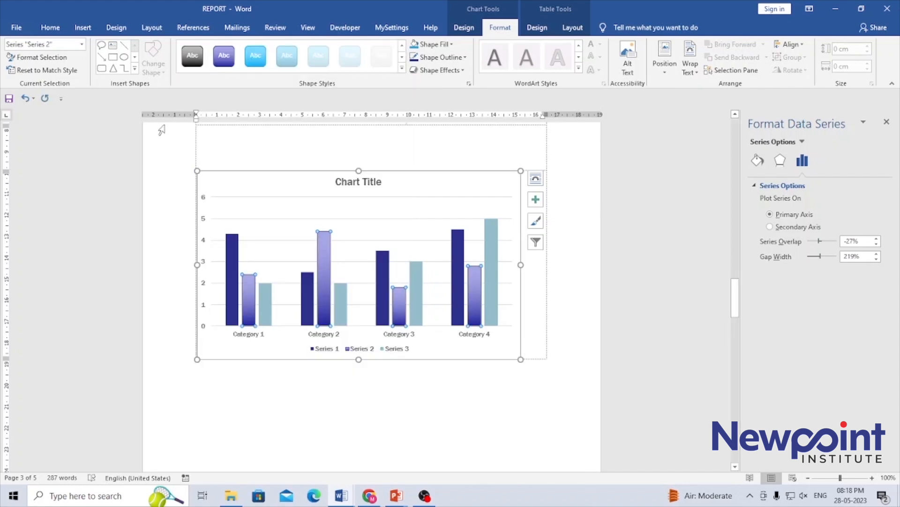
Select the whole chart area, display its fill and border settings, and give it a solid line border.
{"action": "left_click", "coordinate": [257, 200]}
{"action": "left_click", "coordinate": [235, 187]}
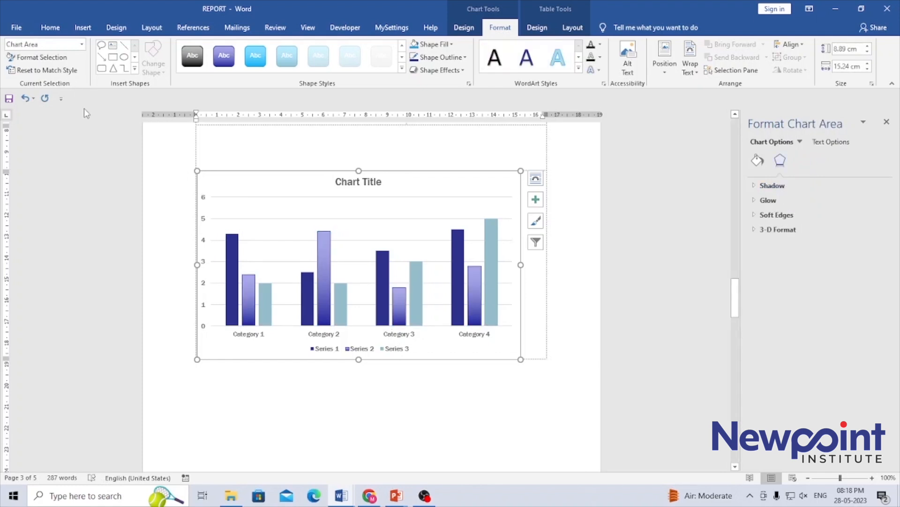
{"action": "left_click", "coordinate": [50, 58]}
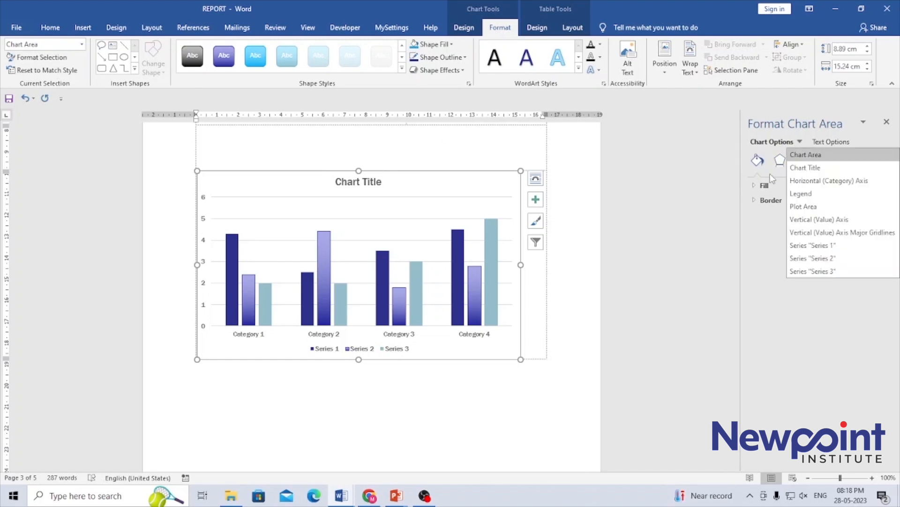
{"action": "left_click", "coordinate": [762, 185]}
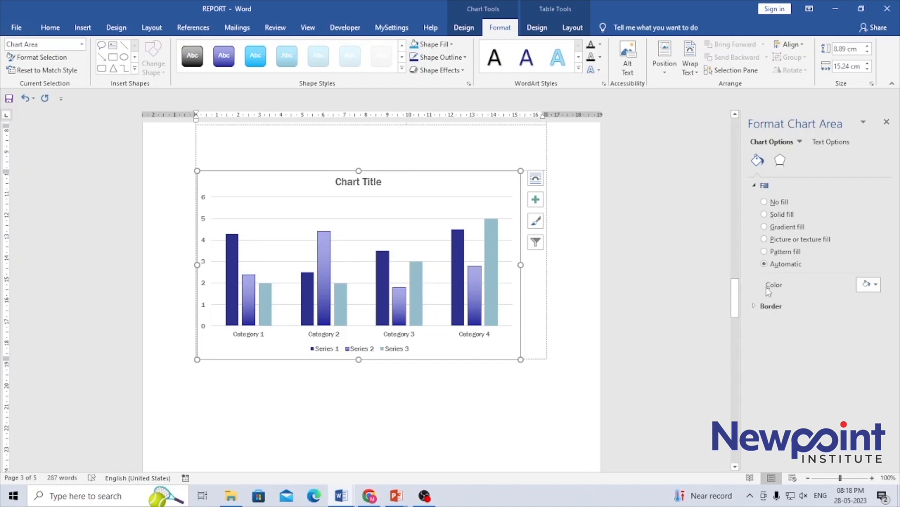
{"action": "left_click", "coordinate": [755, 306]}
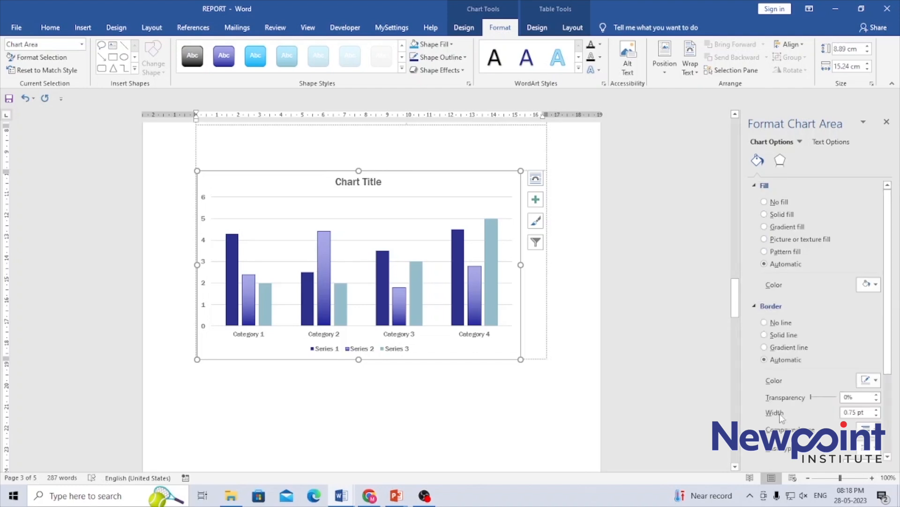
{"action": "left_click", "coordinate": [764, 335]}
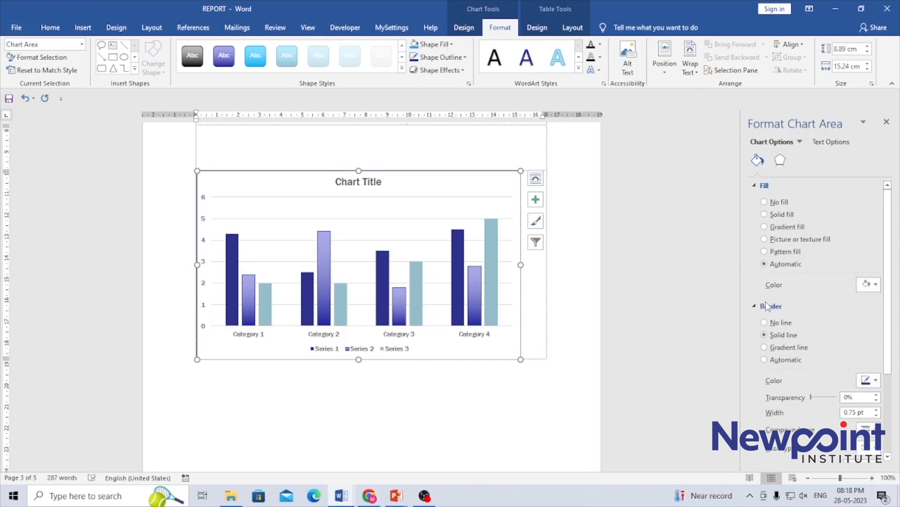
Try the texture, pattern and solid fills on the chart area and settle on the gradient fill.
{"action": "left_click", "coordinate": [764, 228]}
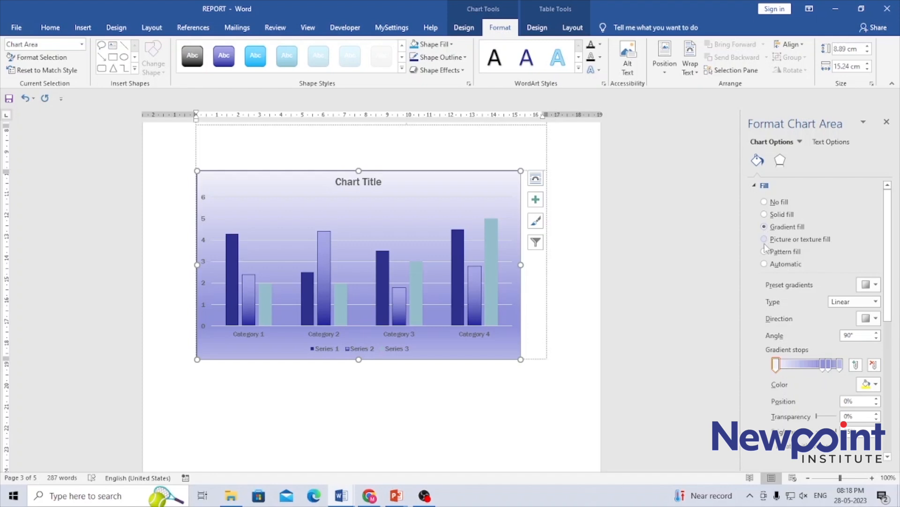
{"action": "left_click", "coordinate": [765, 239]}
{"action": "left_click", "coordinate": [764, 252]}
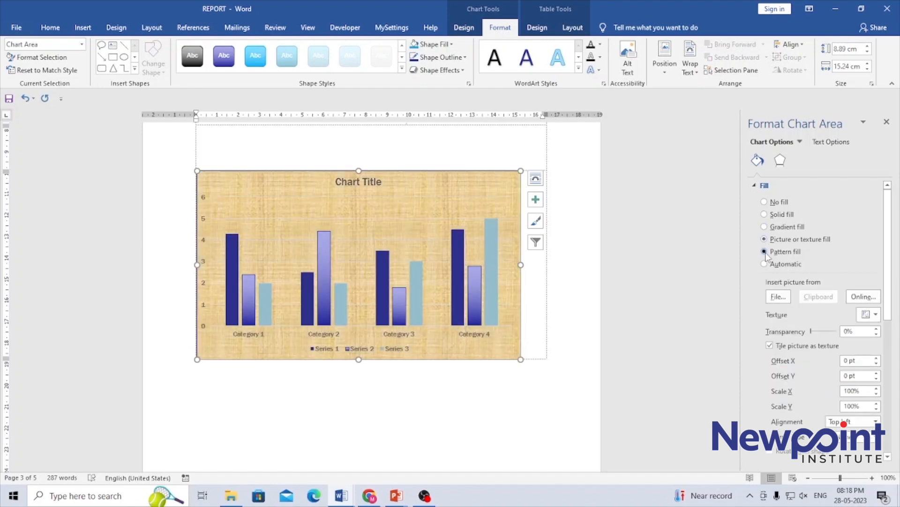
{"action": "left_click", "coordinate": [766, 214]}
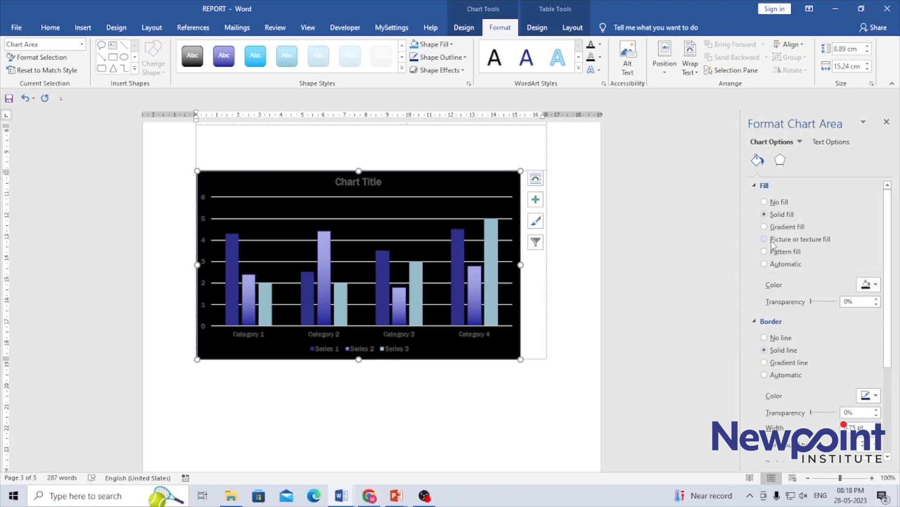
{"action": "left_click", "coordinate": [765, 227]}
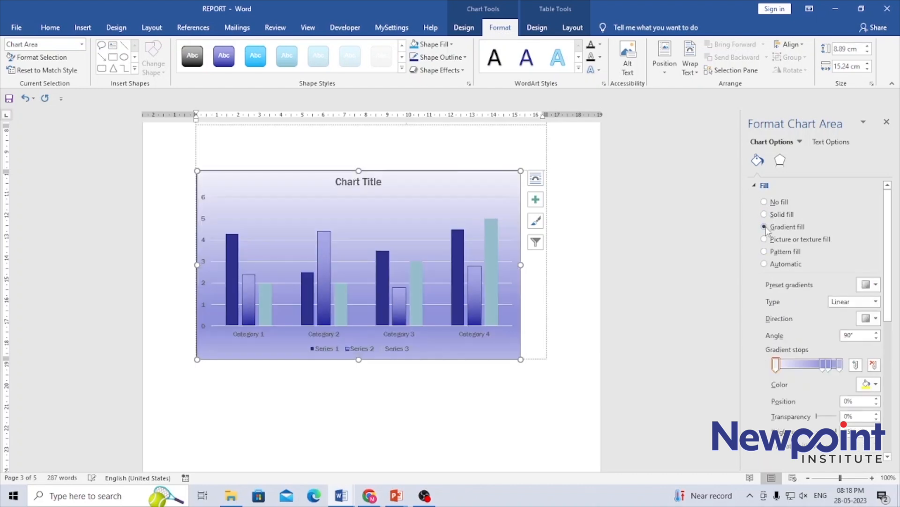
Review the shape fill, outline and effect choices and preview the WordArt text styles for the chart without applying any.
{"action": "left_click", "coordinate": [453, 45]}
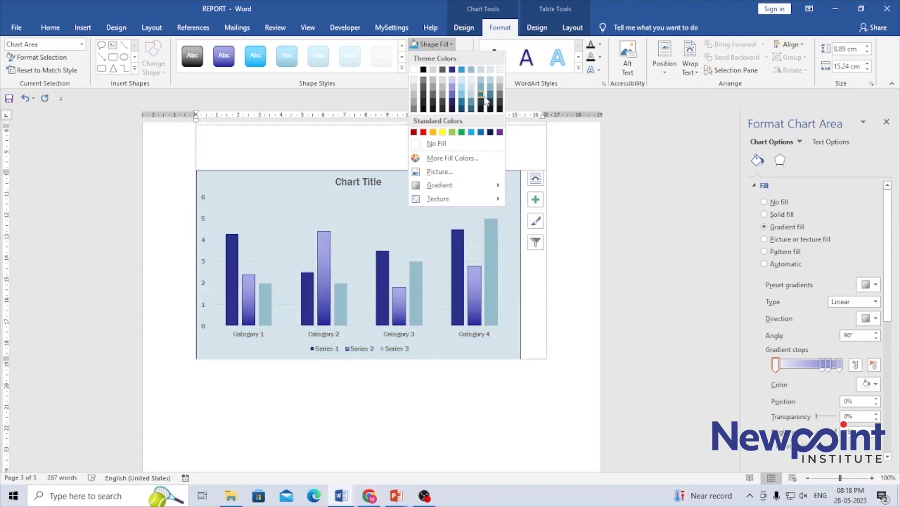
{"action": "left_click", "coordinate": [517, 99]}
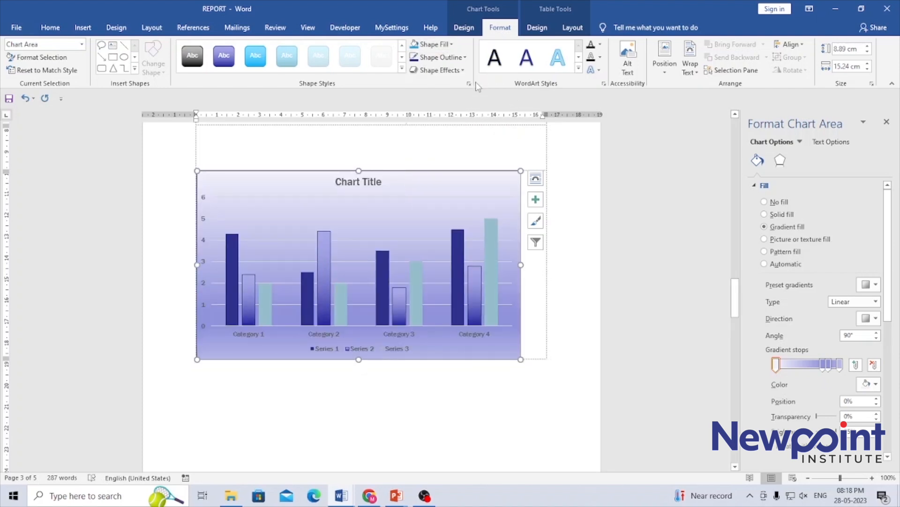
{"action": "left_click", "coordinate": [439, 57]}
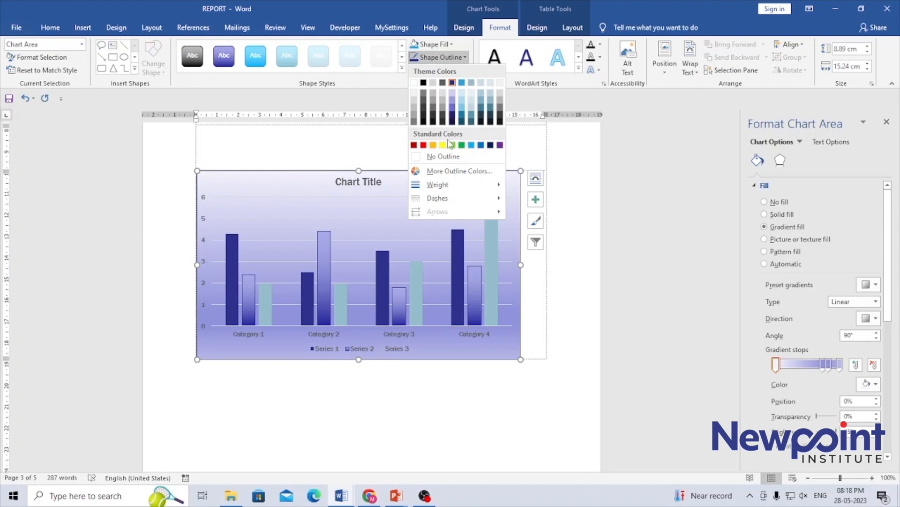
{"action": "left_click", "coordinate": [412, 146]}
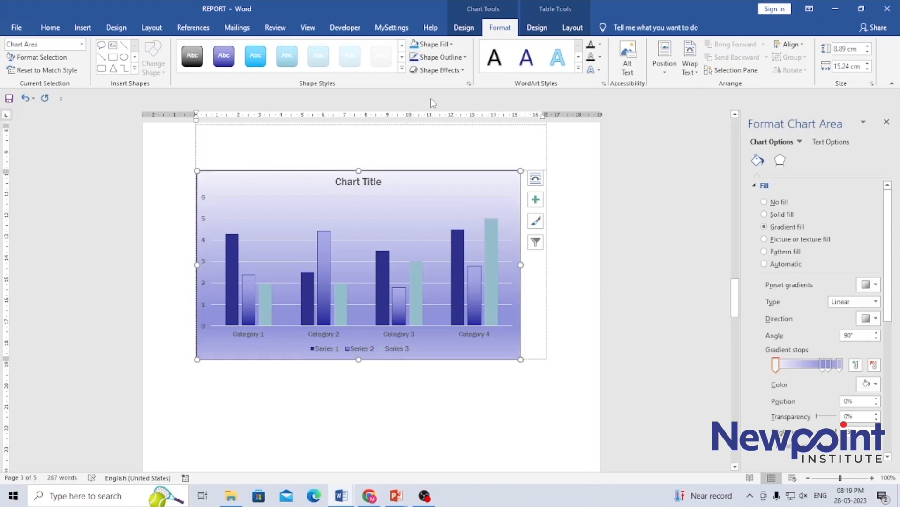
{"action": "left_click", "coordinate": [437, 70]}
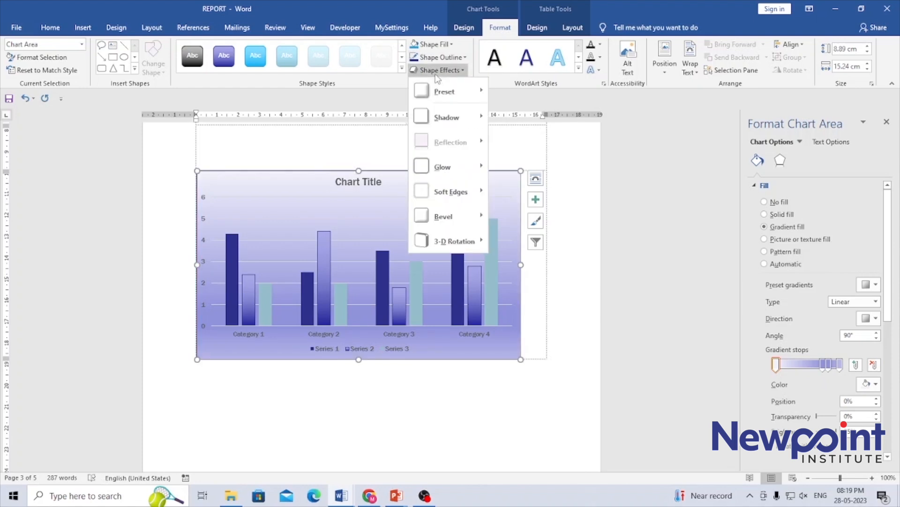
{"action": "mouse_move", "coordinate": [440, 92]}
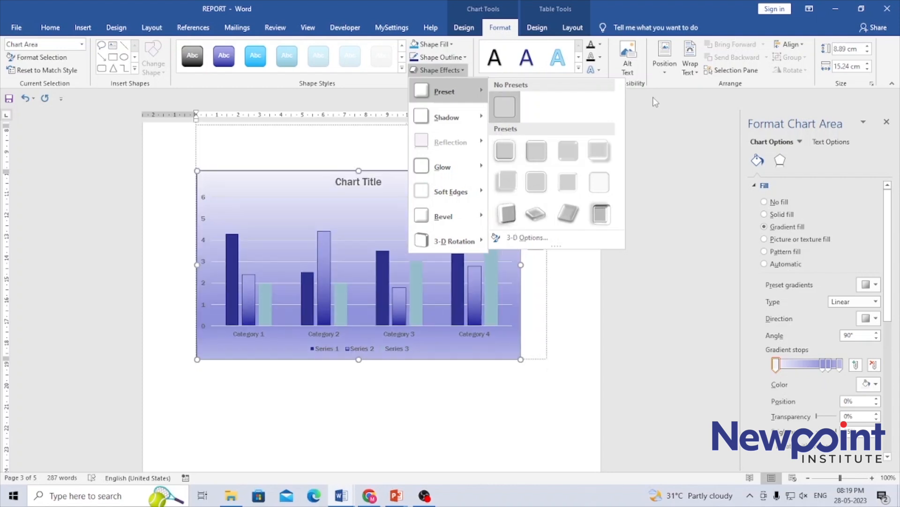
{"action": "left_click", "coordinate": [653, 98]}
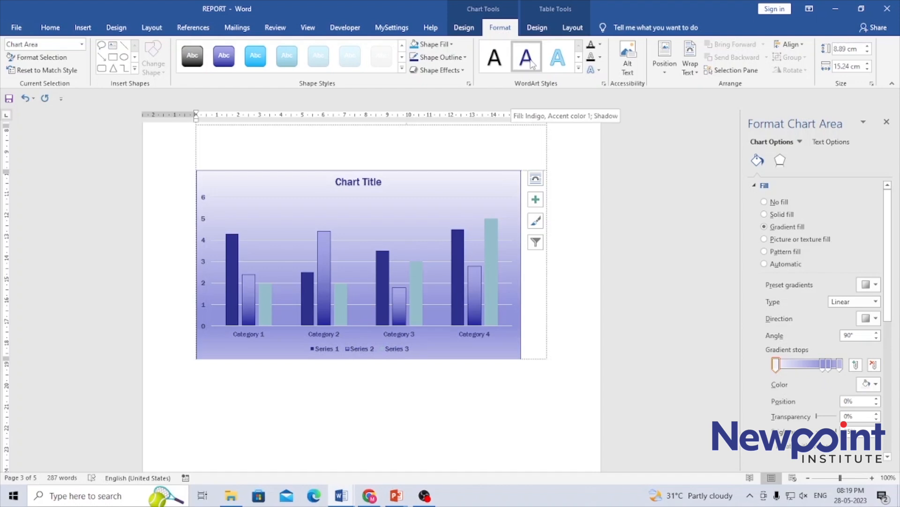
{"action": "left_click", "coordinate": [579, 69]}
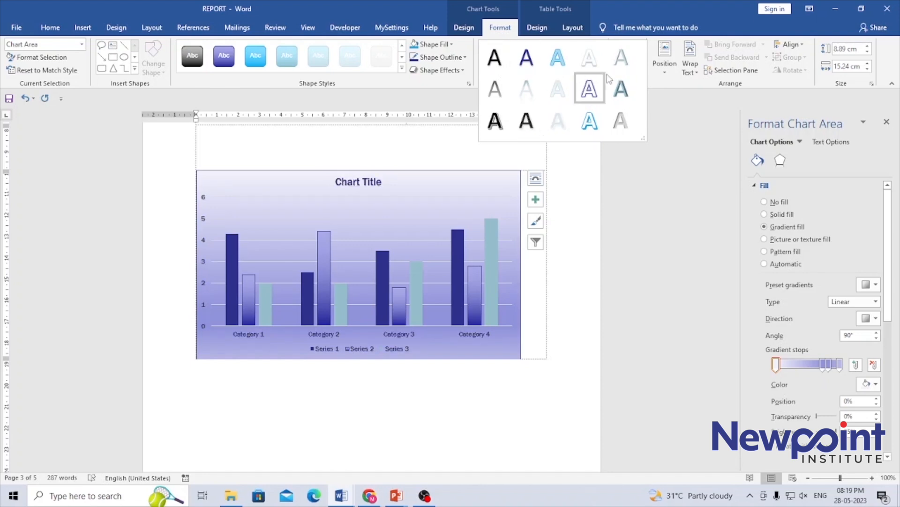
{"action": "left_click", "coordinate": [581, 166]}
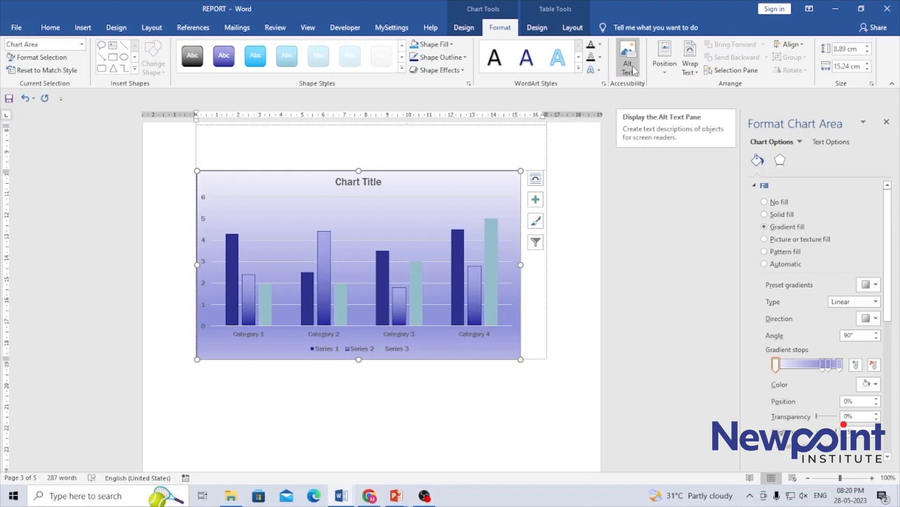
Review the position, text wrapping and alignment choices available for the chart without changing its placement.
{"action": "left_click", "coordinate": [664, 70]}
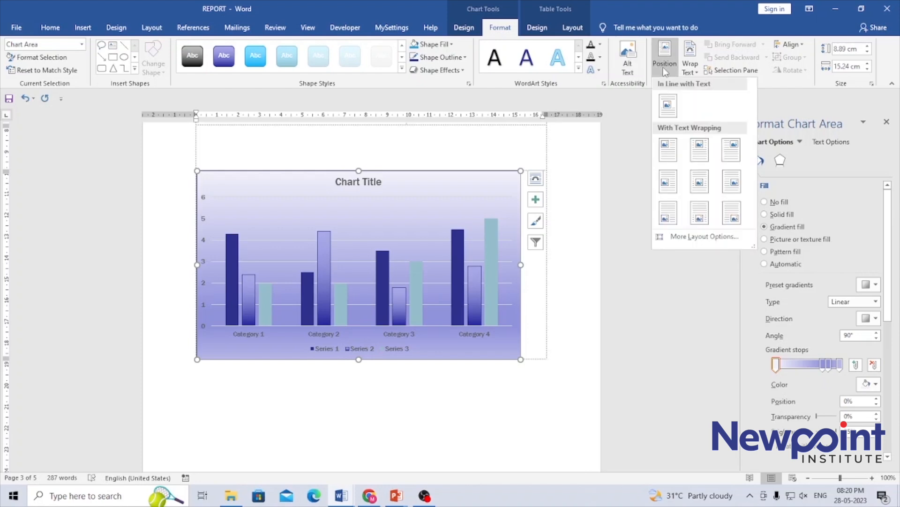
{"action": "left_click", "coordinate": [698, 73]}
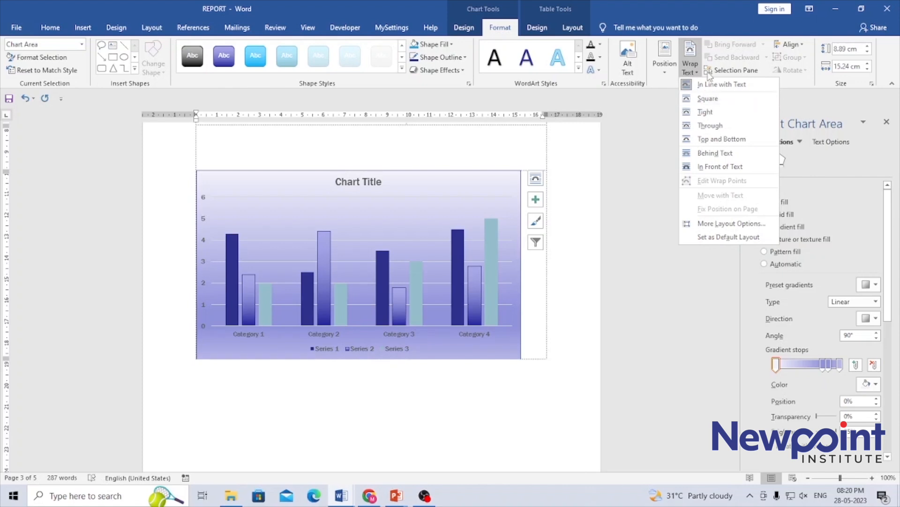
{"action": "left_click", "coordinate": [789, 91]}
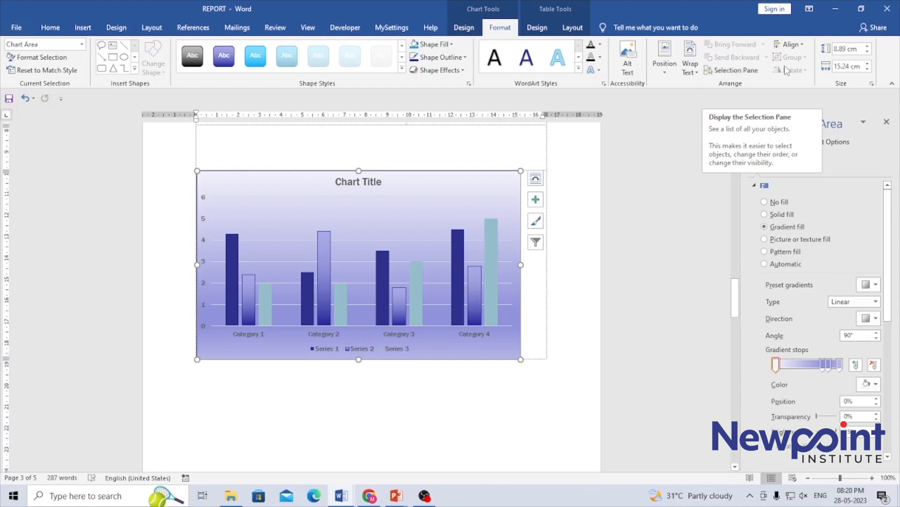
{"action": "left_click", "coordinate": [789, 45]}
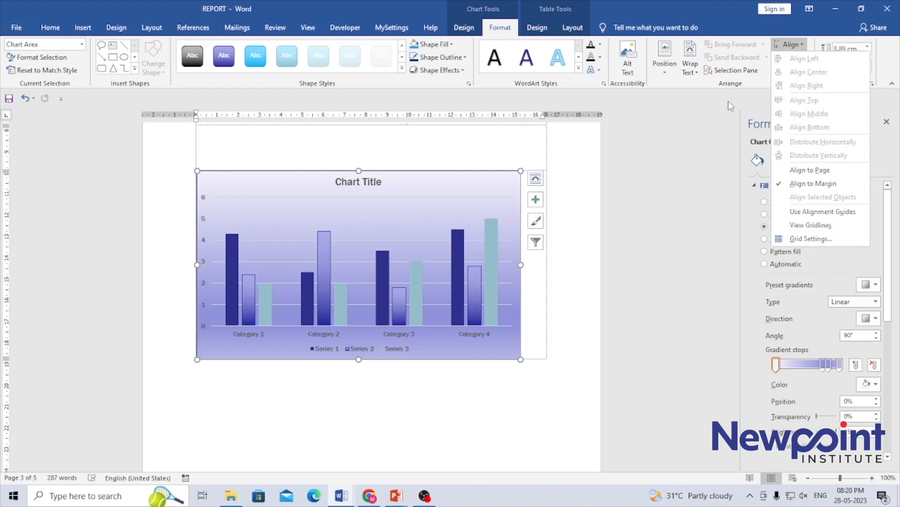
Display the list of objects on the page and select Picture 11, Shape and Chart 1 in turn.
{"action": "left_click", "coordinate": [755, 75]}
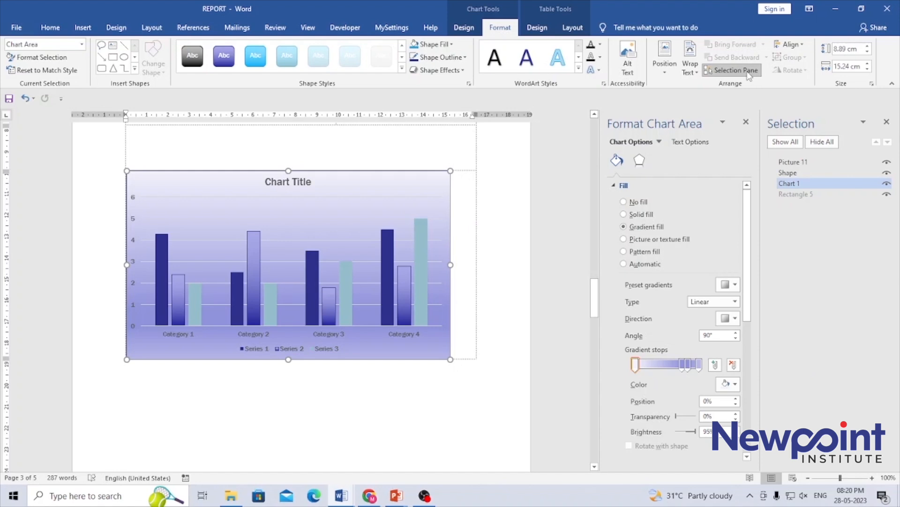
{"action": "left_click", "coordinate": [795, 165]}
{"action": "left_click", "coordinate": [797, 173]}
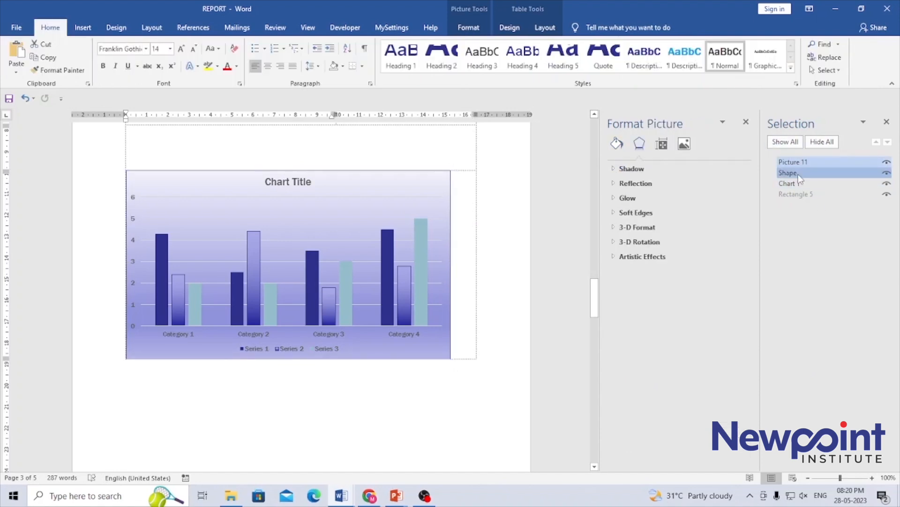
{"action": "left_click", "coordinate": [795, 184]}
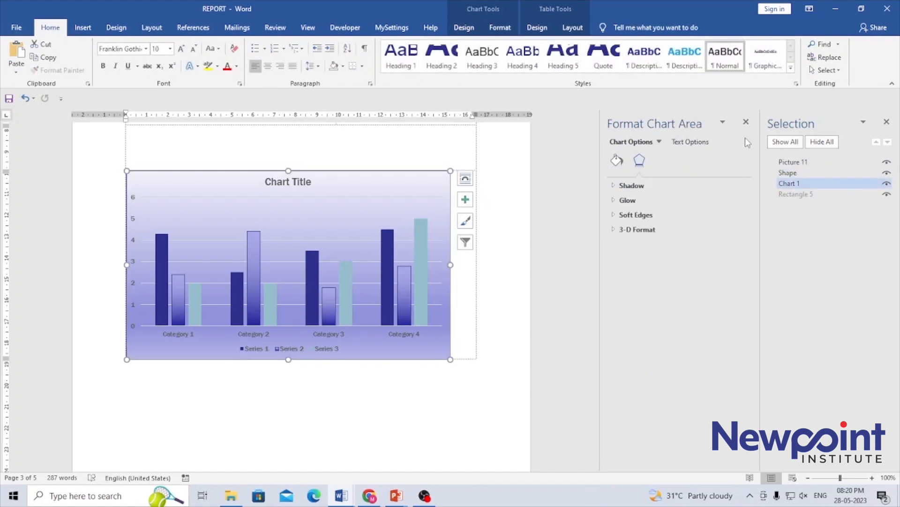
Try to toggle the visibility of Picture 11 and Chart 1 in the object list, and close both side panes.
{"action": "left_click", "coordinate": [885, 168]}
{"action": "left_click", "coordinate": [883, 164]}
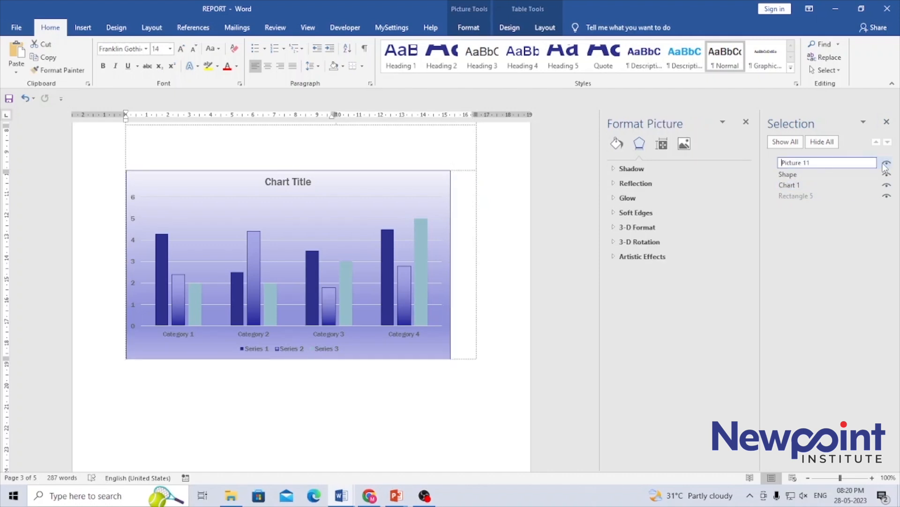
{"action": "left_click", "coordinate": [886, 185]}
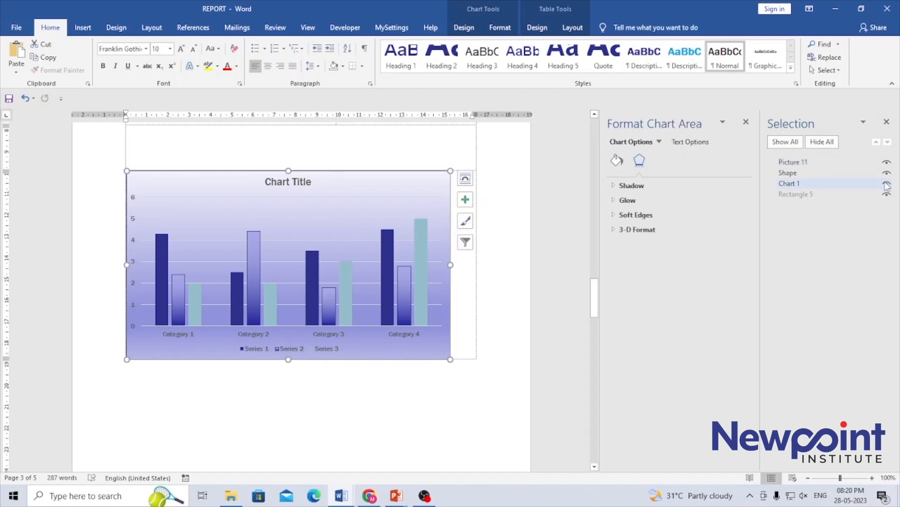
{"action": "left_click", "coordinate": [887, 186]}
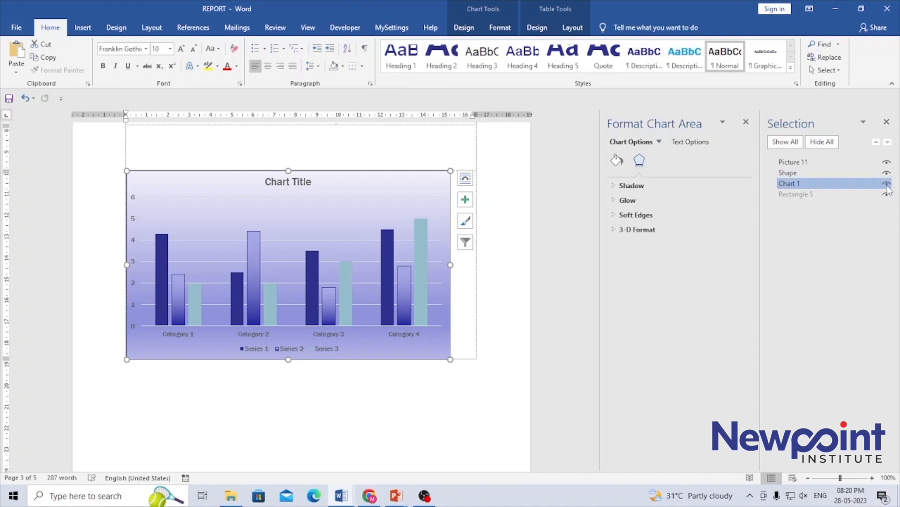
{"action": "left_click", "coordinate": [887, 123]}
{"action": "left_click", "coordinate": [886, 123]}
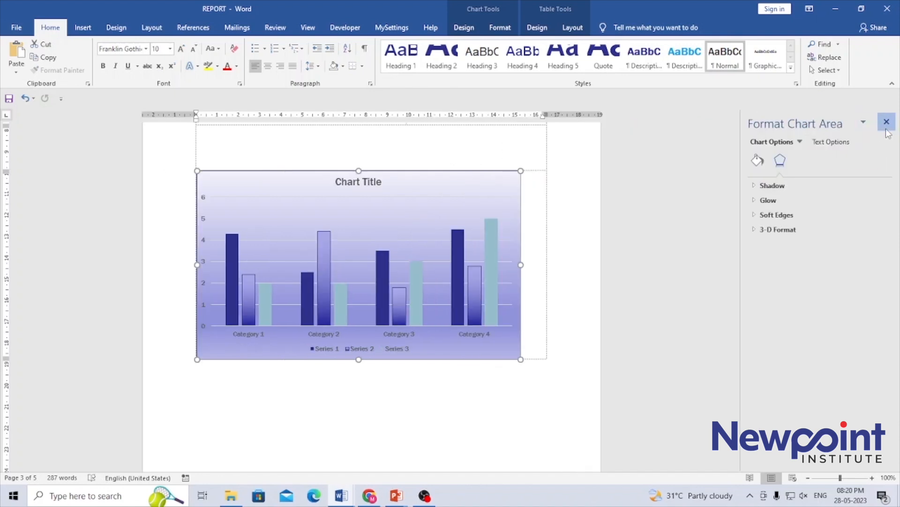
Select the whole product table on the last page and try switching its header row option off and on.
{"action": "left_click_drag", "start_coordinate": [894, 313], "coordinate": [897, 421]}
{"action": "left_click", "coordinate": [332, 161]}
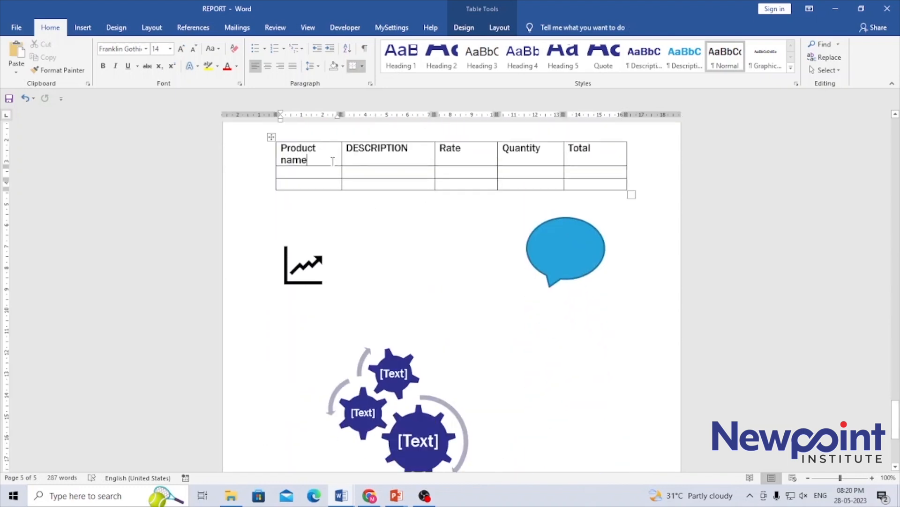
{"action": "left_click", "coordinate": [271, 137]}
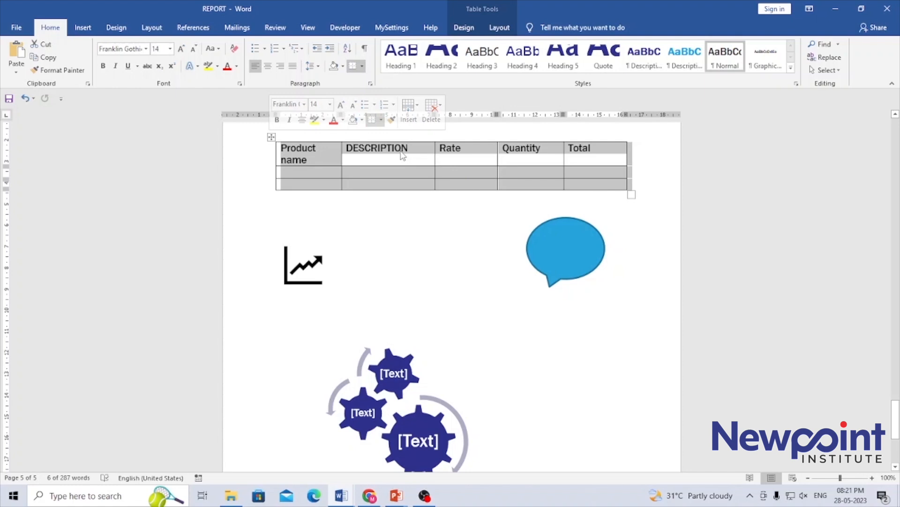
{"action": "left_click", "coordinate": [463, 28]}
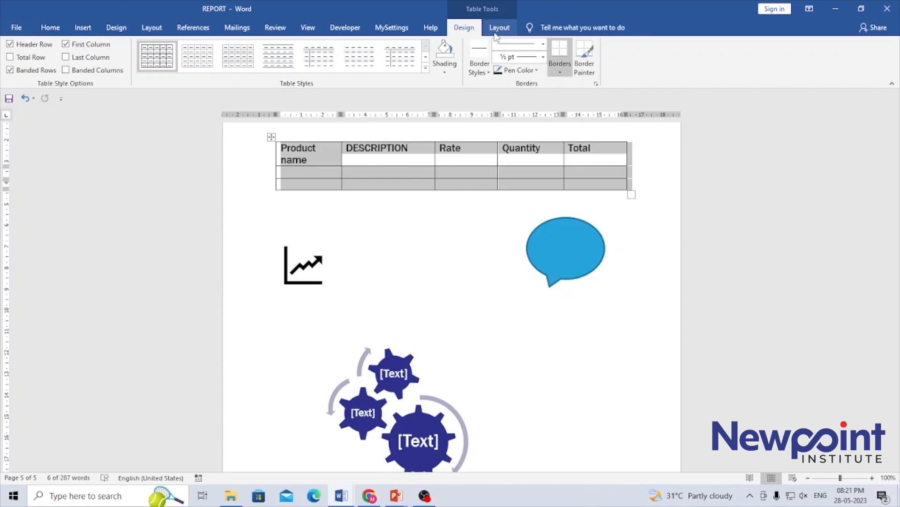
{"action": "left_click", "coordinate": [500, 29]}
{"action": "left_click", "coordinate": [464, 29]}
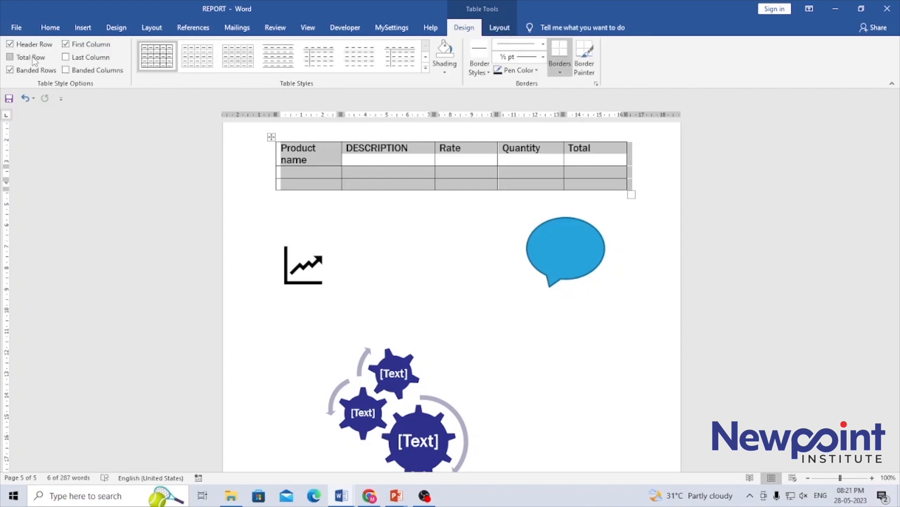
{"action": "left_click", "coordinate": [9, 44]}
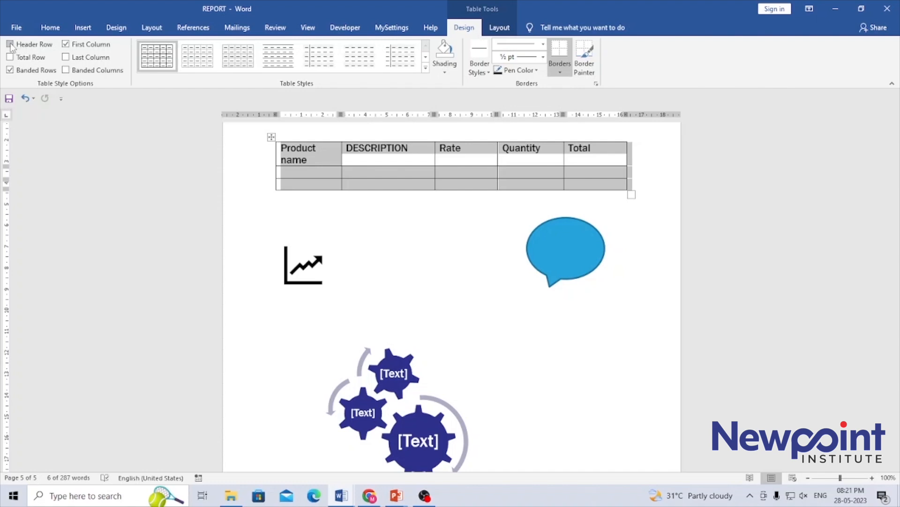
{"action": "left_click", "coordinate": [10, 44]}
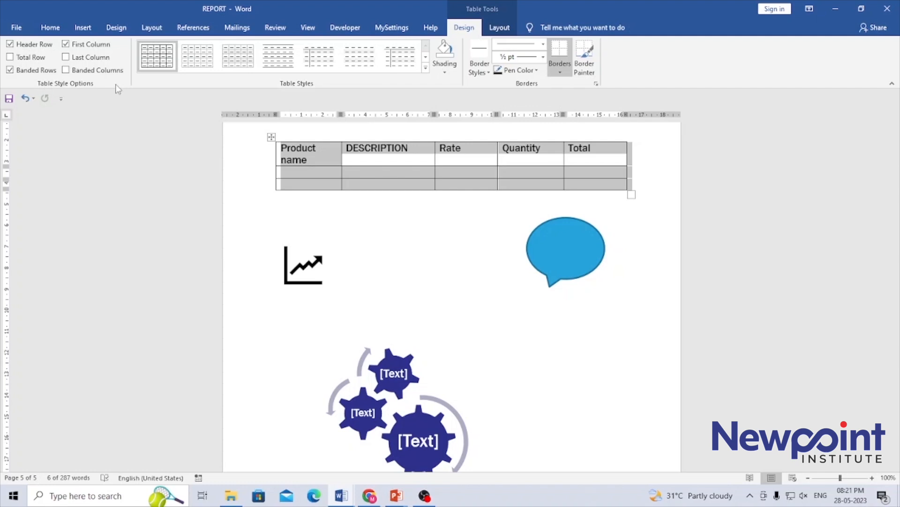
Apply the light blue dark-grid table style with solid header row and first column to the product table.
{"action": "left_click", "coordinate": [426, 68]}
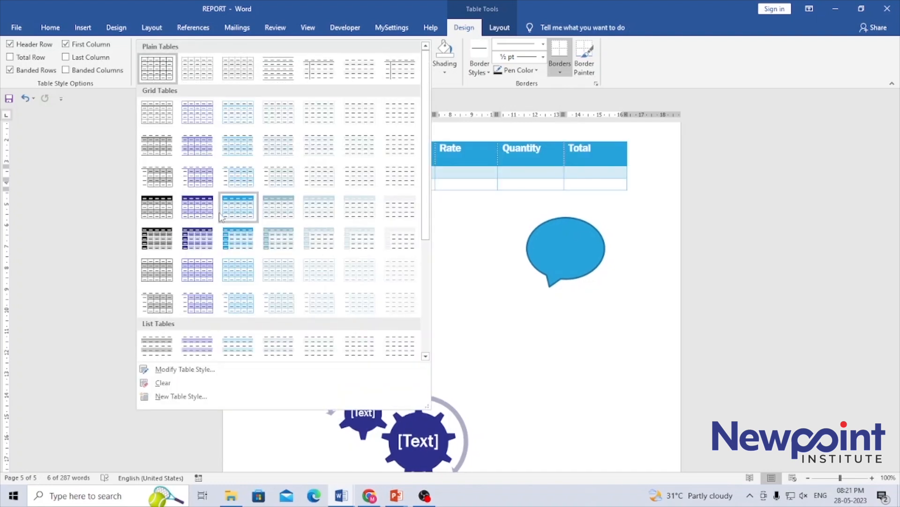
{"action": "left_click", "coordinate": [227, 243]}
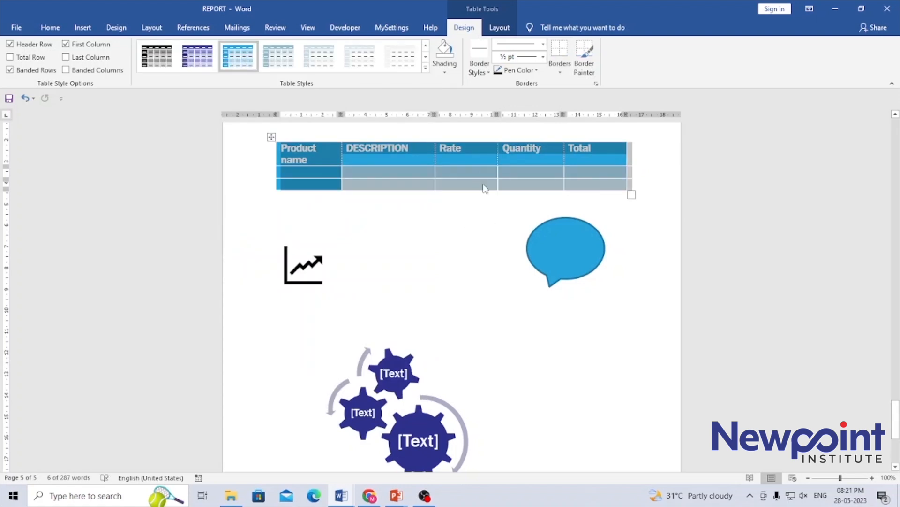
{"action": "left_click", "coordinate": [495, 214]}
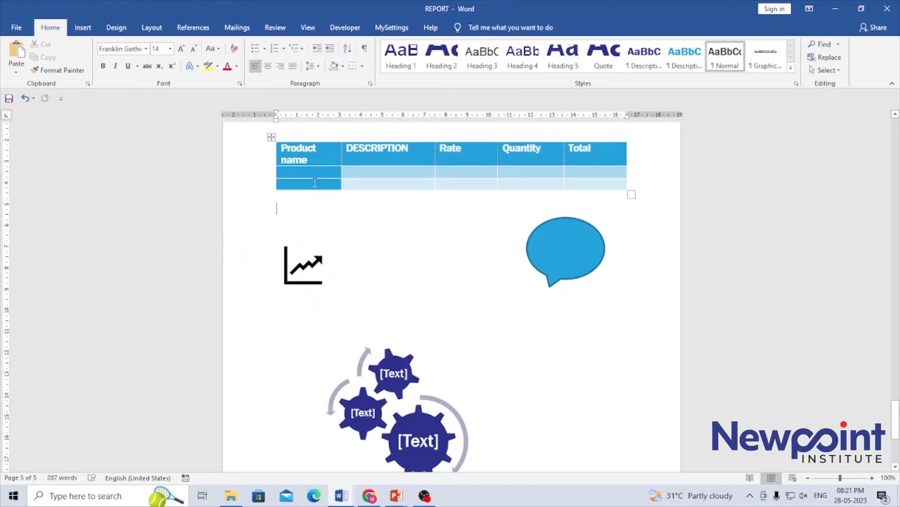
Reselect the whole product table and preview the shading colors and theme border styles without applying any.
{"action": "left_click", "coordinate": [271, 136]}
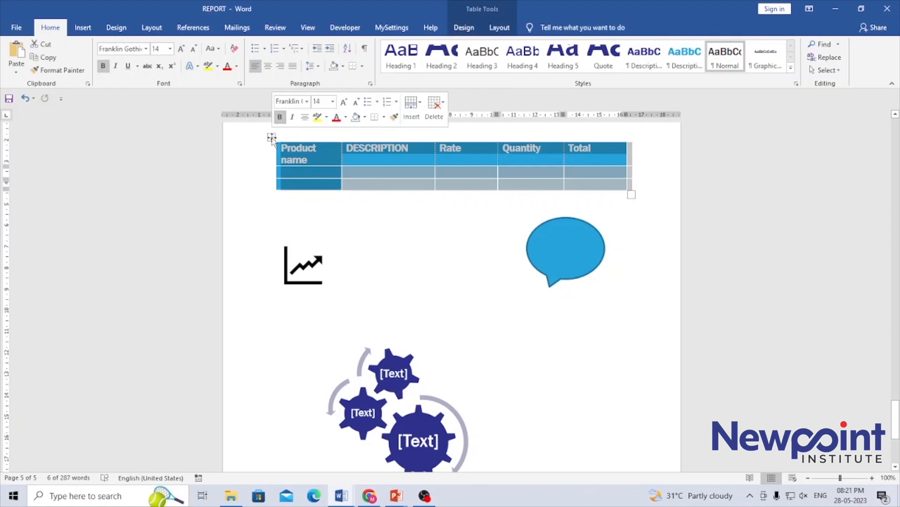
{"action": "left_click", "coordinate": [473, 29]}
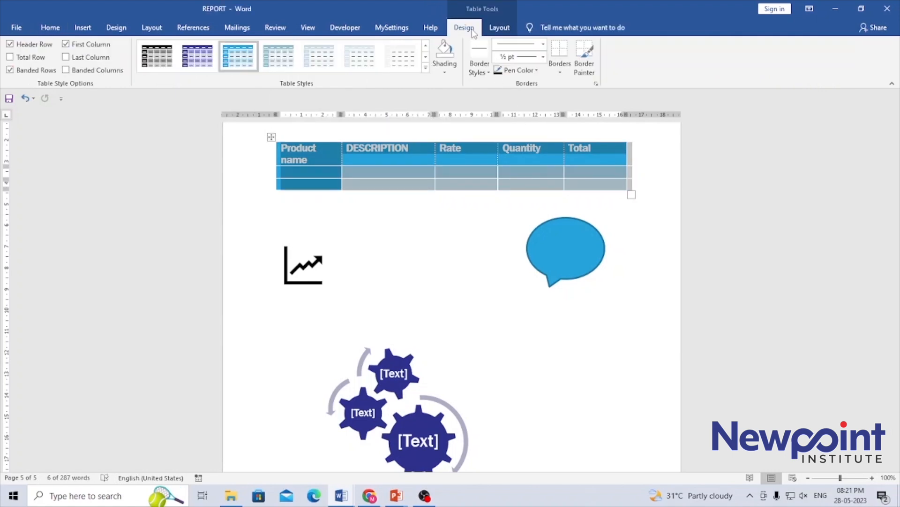
{"action": "left_click", "coordinate": [443, 70]}
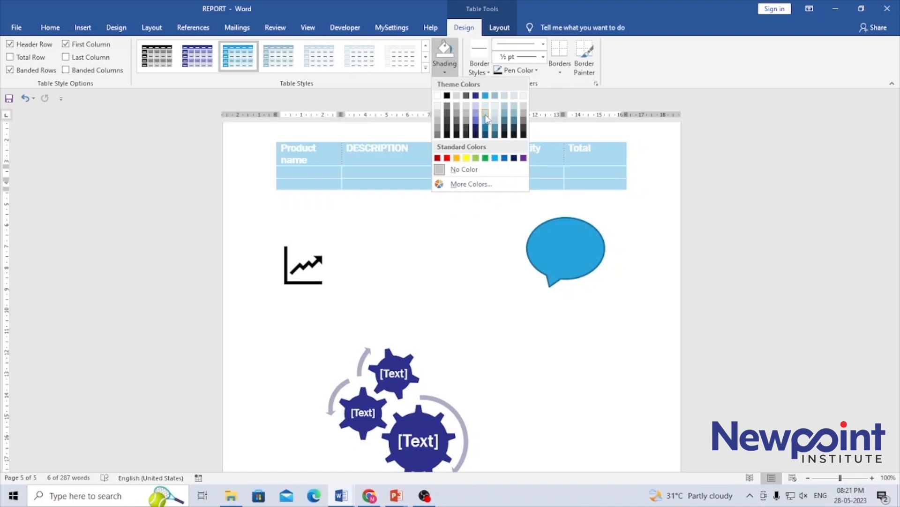
{"action": "left_click", "coordinate": [481, 71]}
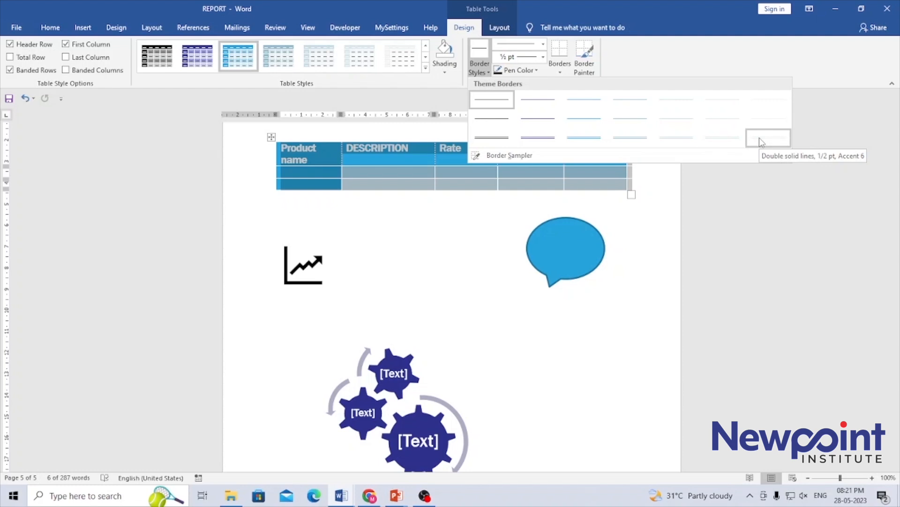
Set the table border line weight to 3 pt and its style to a thick line between two thin ones.
{"action": "left_click", "coordinate": [543, 58]}
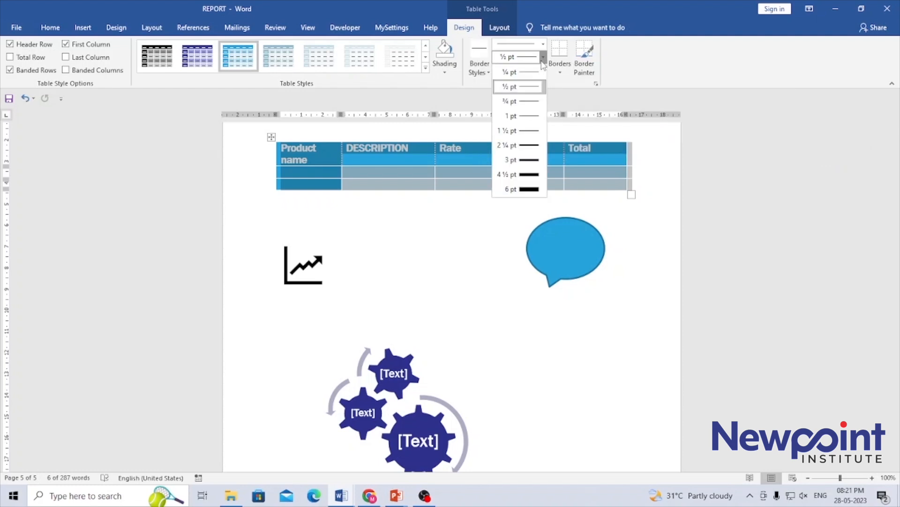
{"action": "left_click", "coordinate": [522, 160]}
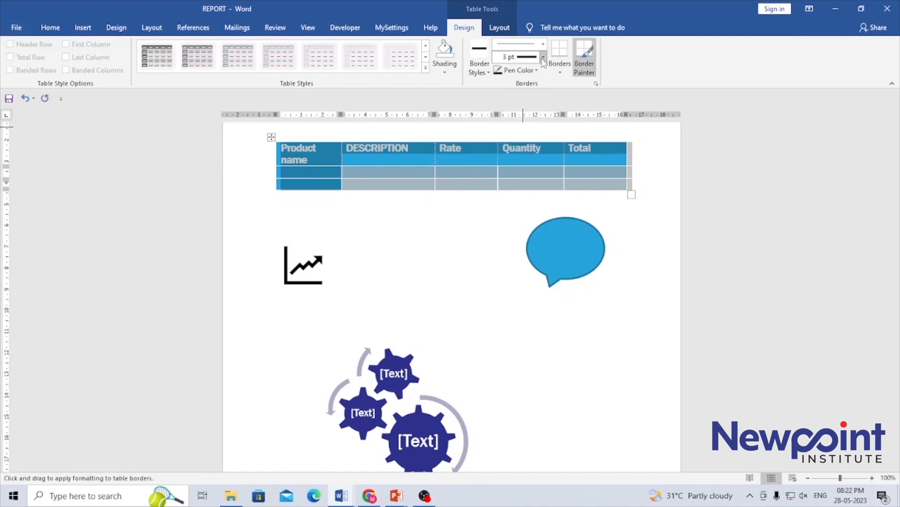
{"action": "left_click", "coordinate": [542, 43]}
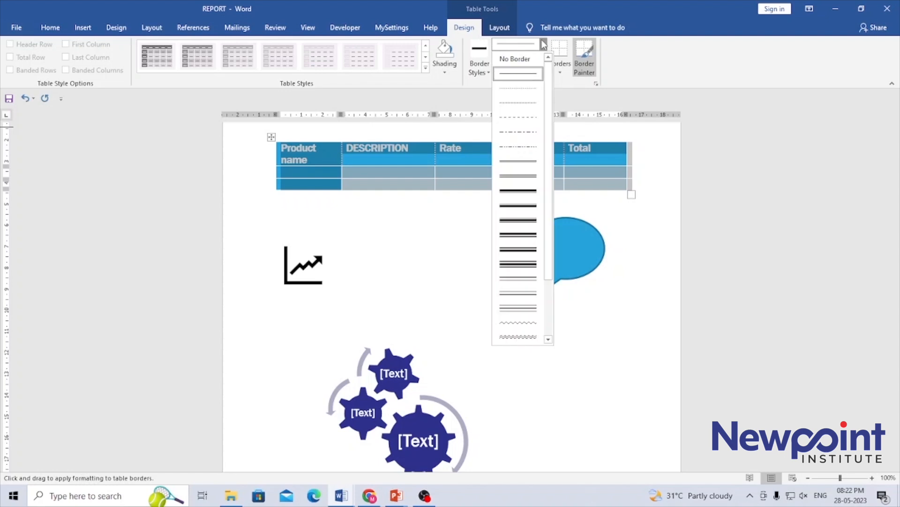
{"action": "left_click", "coordinate": [508, 236]}
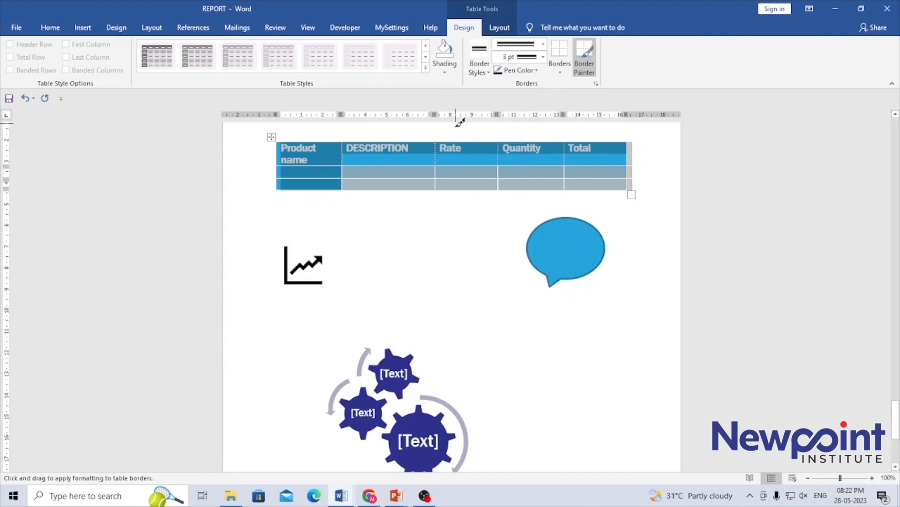
Set the border line style to No Border and apply it to the product table's outside borders.
{"action": "left_click", "coordinate": [543, 45]}
{"action": "left_click", "coordinate": [525, 60]}
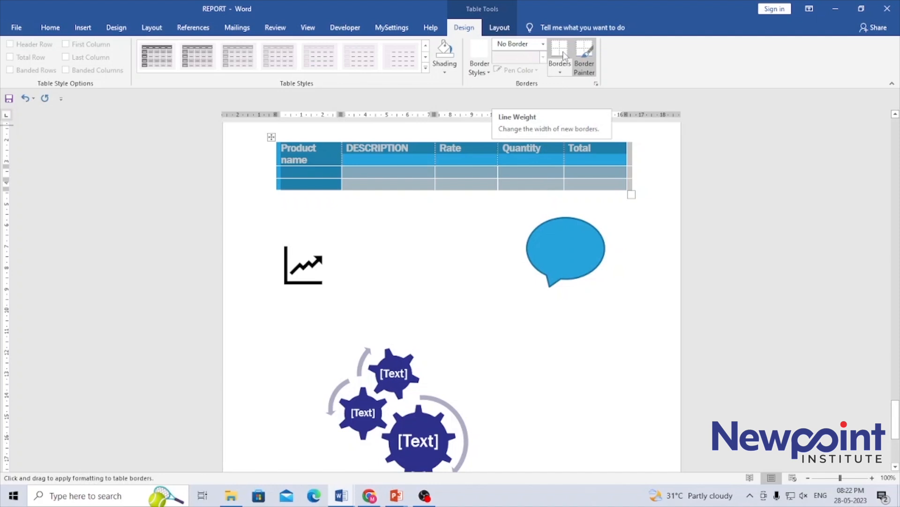
{"action": "left_click", "coordinate": [562, 66]}
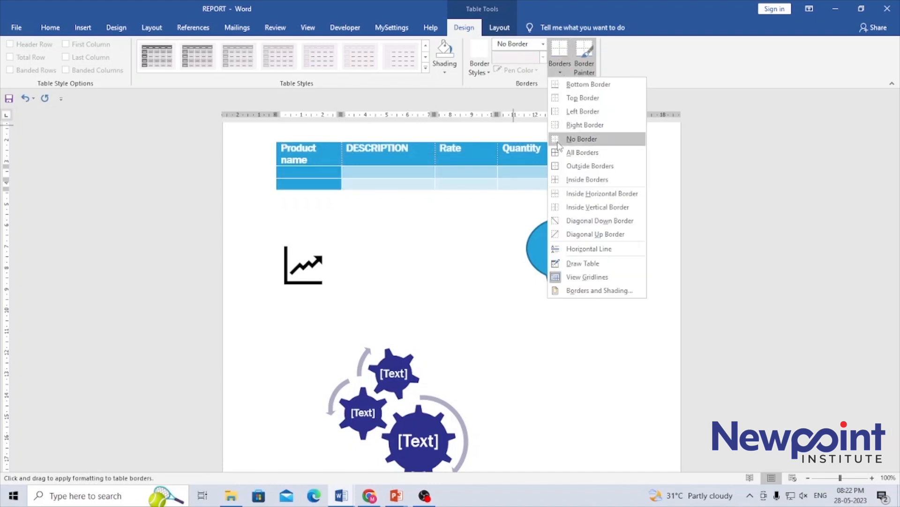
{"action": "left_click", "coordinate": [573, 169]}
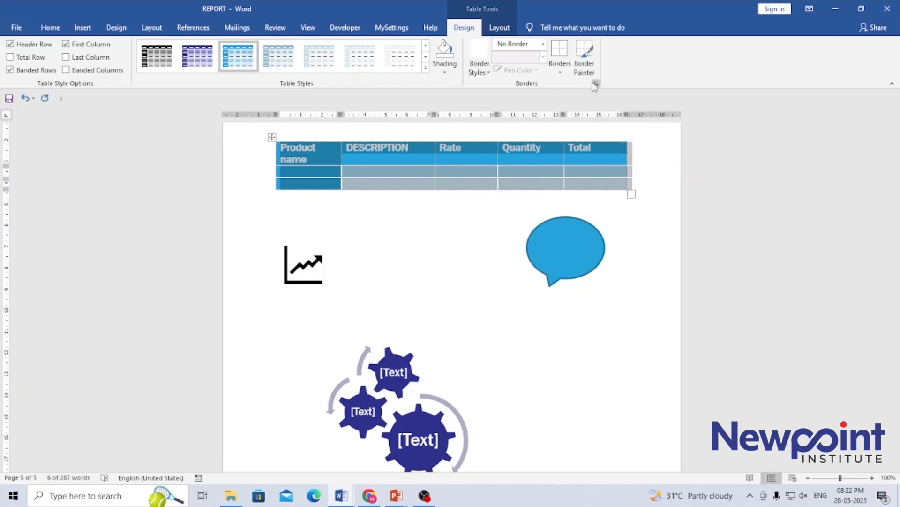
Display the table layout tools and select the whole DESCRIPTION column.
{"action": "left_click", "coordinate": [501, 28]}
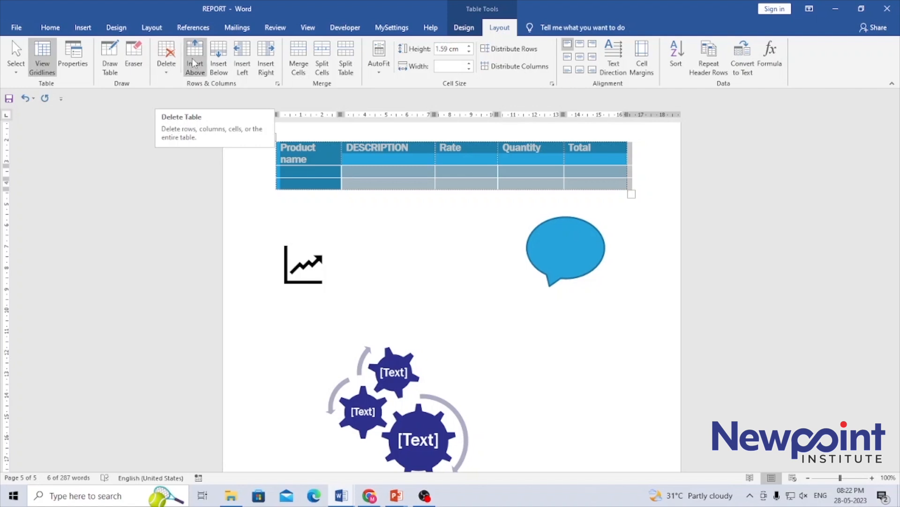
{"action": "double_click", "coordinate": [380, 149]}
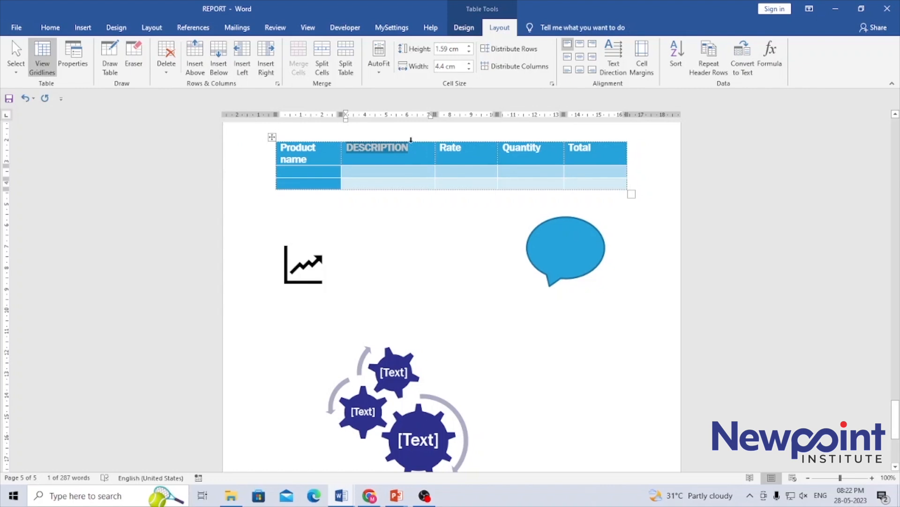
{"action": "left_click", "coordinate": [411, 140]}
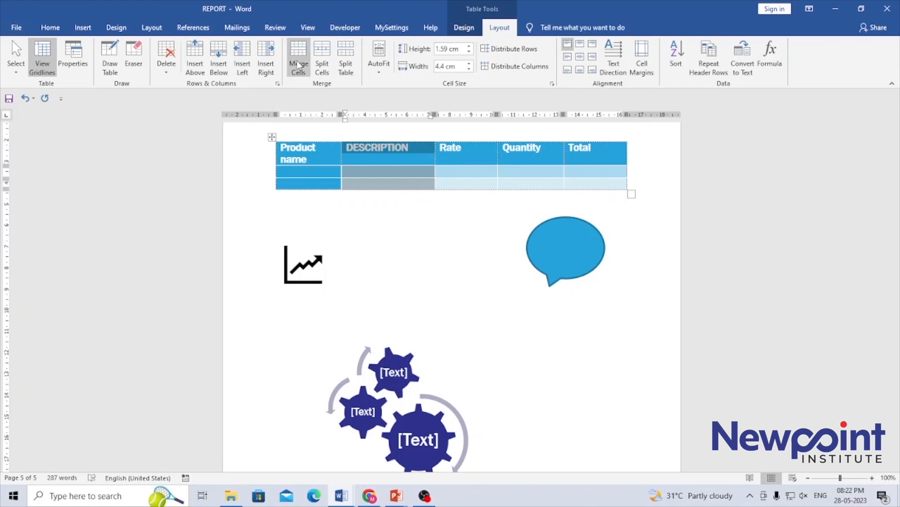
Split the third-row cell under DESCRIPTION into 2 columns and 1 row.
{"action": "left_click", "coordinate": [453, 183]}
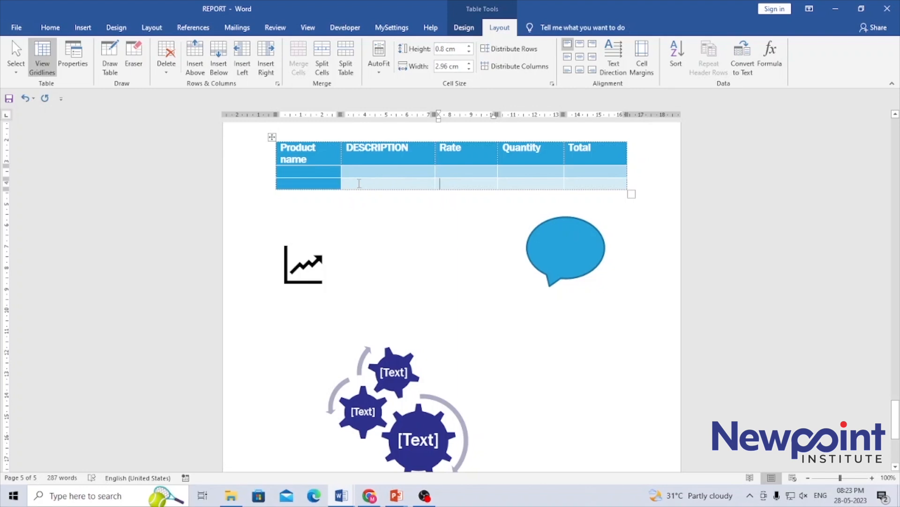
{"action": "left_click", "coordinate": [360, 183]}
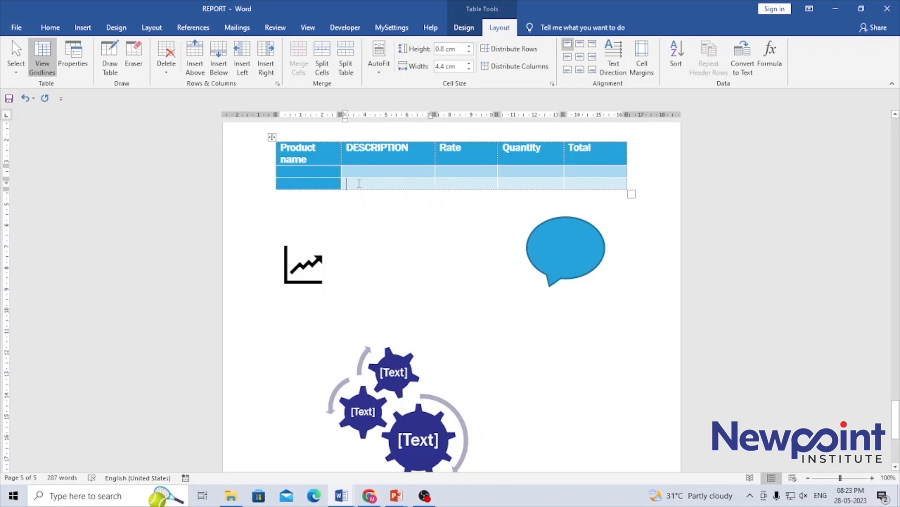
{"action": "left_click", "coordinate": [326, 59]}
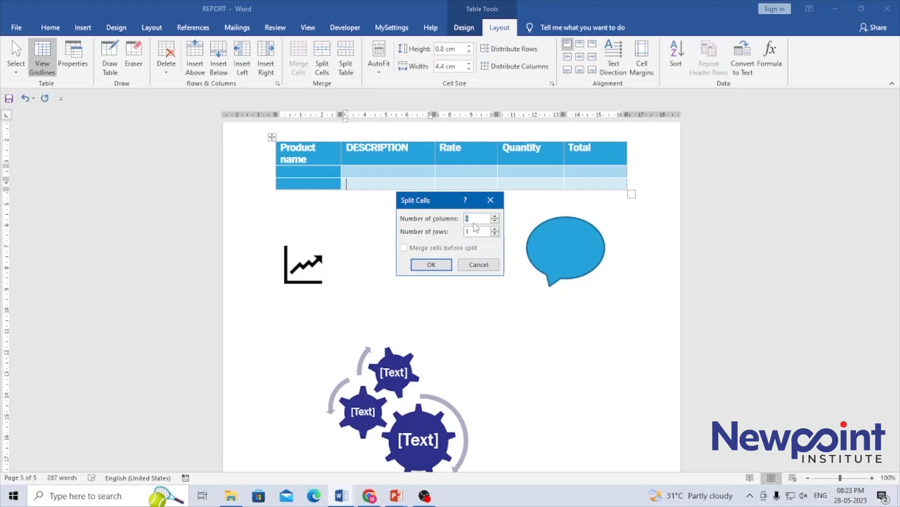
{"action": "left_click", "coordinate": [434, 266]}
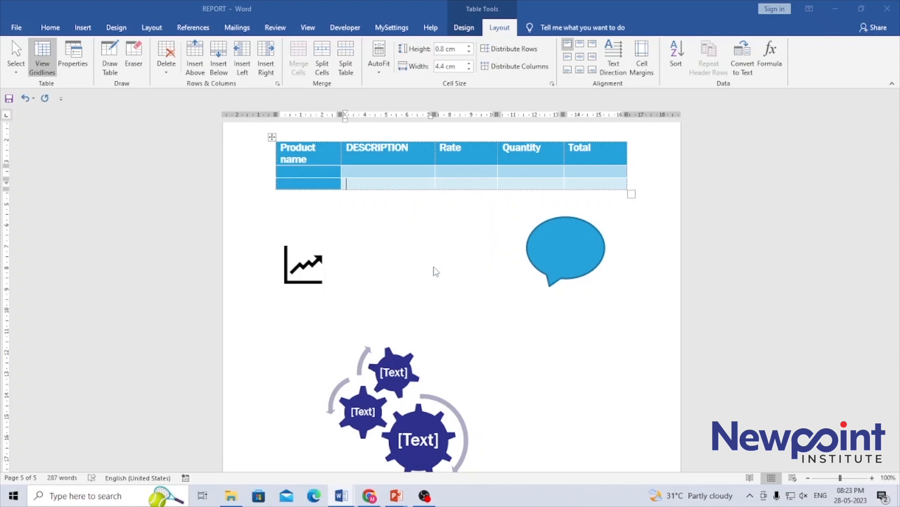
{"action": "left_click", "coordinate": [436, 270]}
{"action": "left_click", "coordinate": [378, 185]}
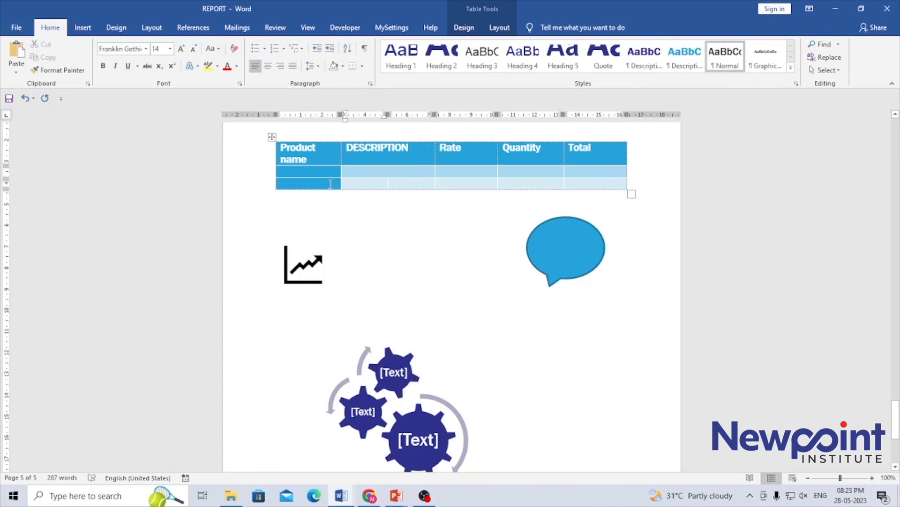
Merge the first four cells of the product table's third row, from Product name through Rate, into one cell.
{"action": "left_click_drag", "start_coordinate": [330, 184], "coordinate": [469, 184]}
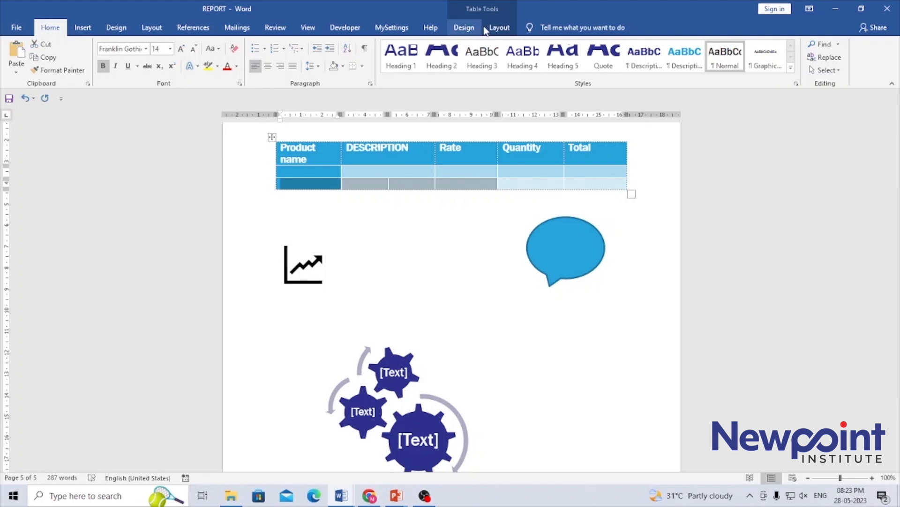
{"action": "left_click", "coordinate": [498, 28]}
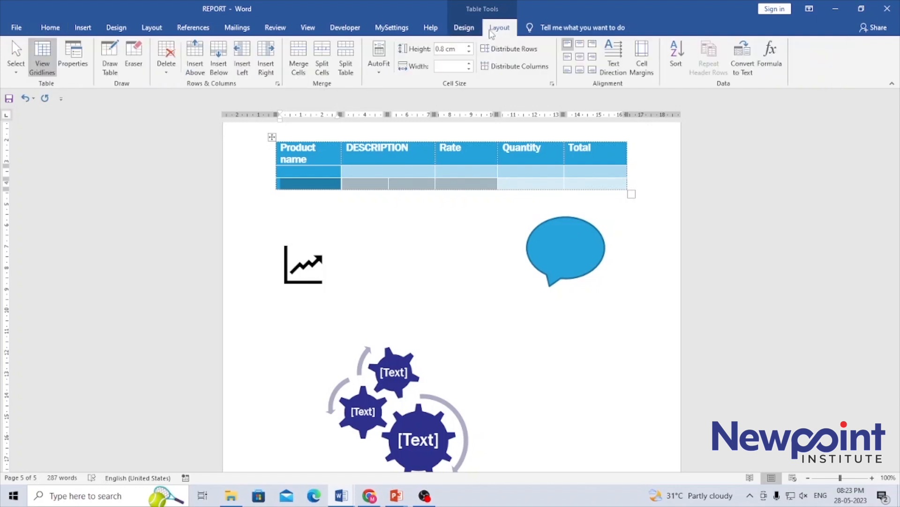
{"action": "left_click", "coordinate": [297, 60]}
{"action": "left_click", "coordinate": [352, 201]}
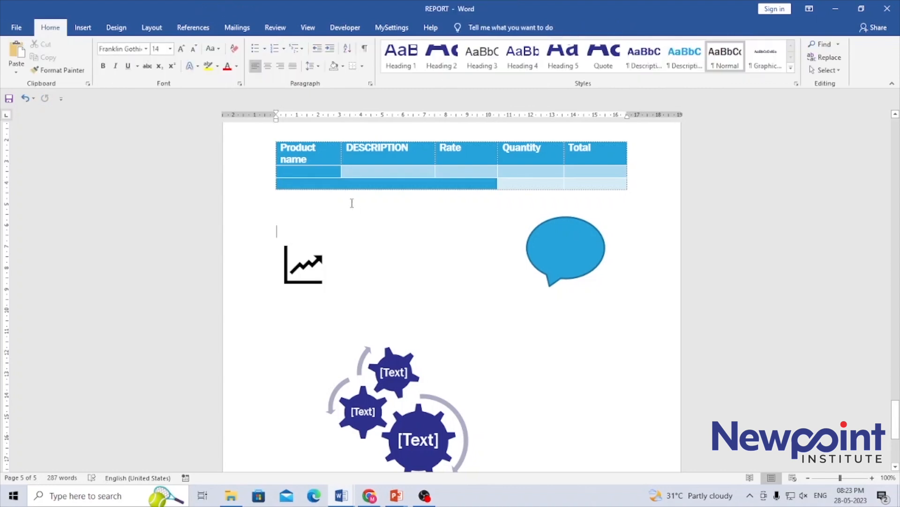
Apply AutoFit Window to the product table, switch it to AutoFit Contents, and return it to AutoFit Window.
{"action": "left_click", "coordinate": [441, 183]}
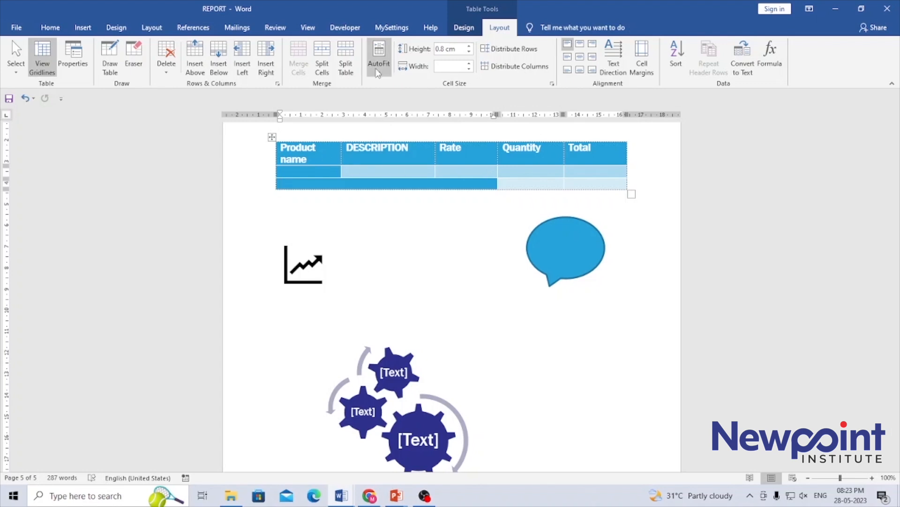
{"action": "left_click", "coordinate": [377, 72]}
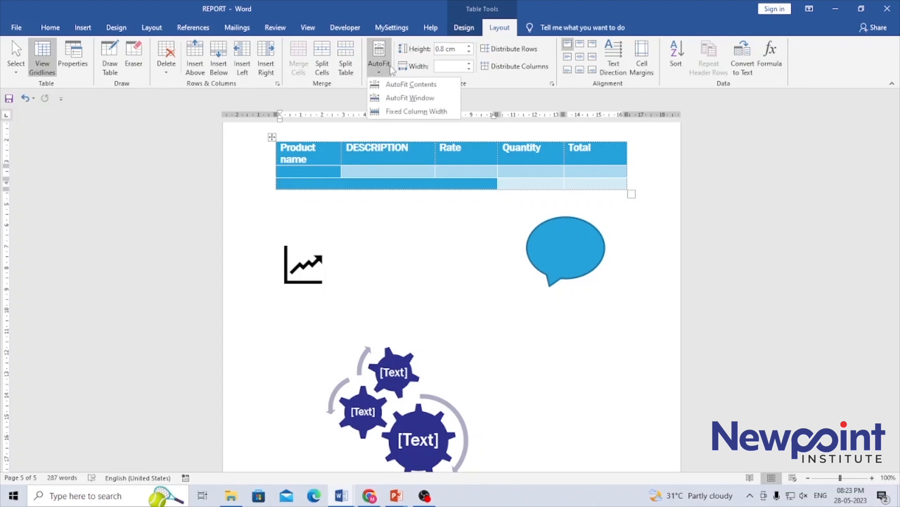
{"action": "left_click", "coordinate": [406, 98]}
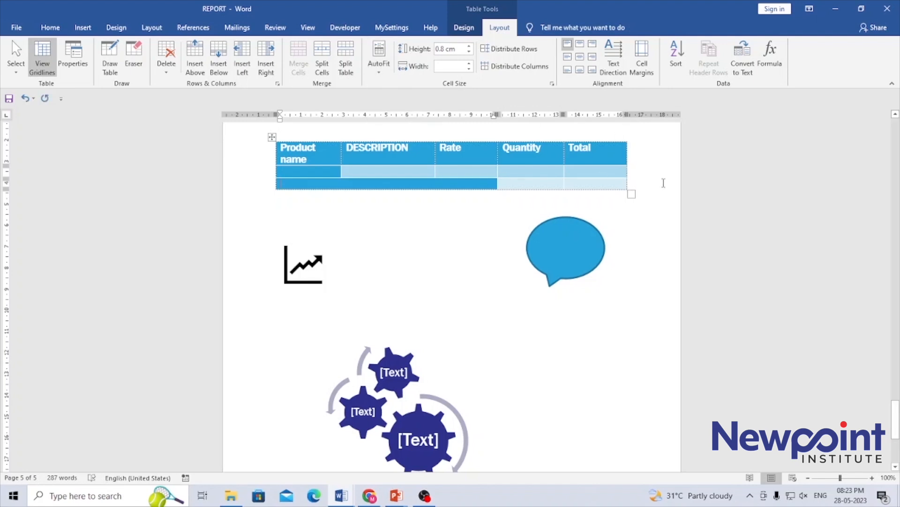
{"action": "left_click", "coordinate": [379, 73]}
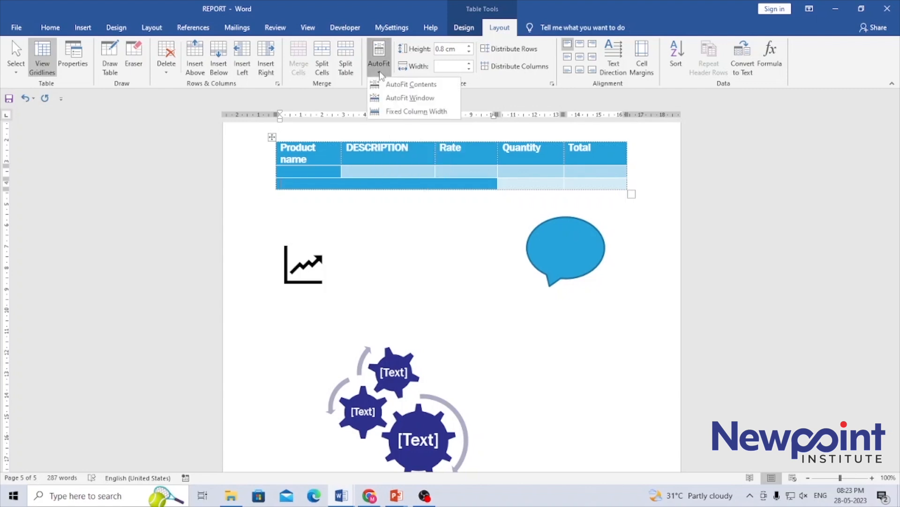
{"action": "left_click", "coordinate": [393, 85]}
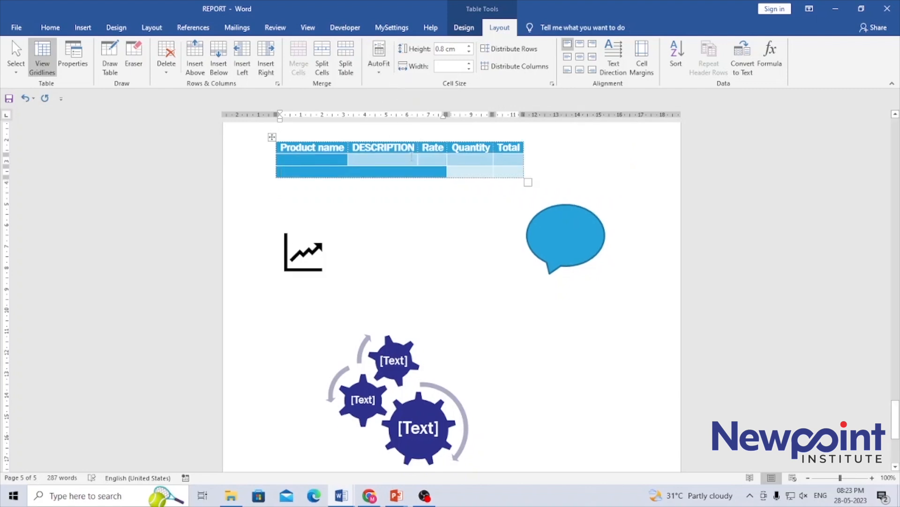
{"action": "left_click", "coordinate": [379, 70]}
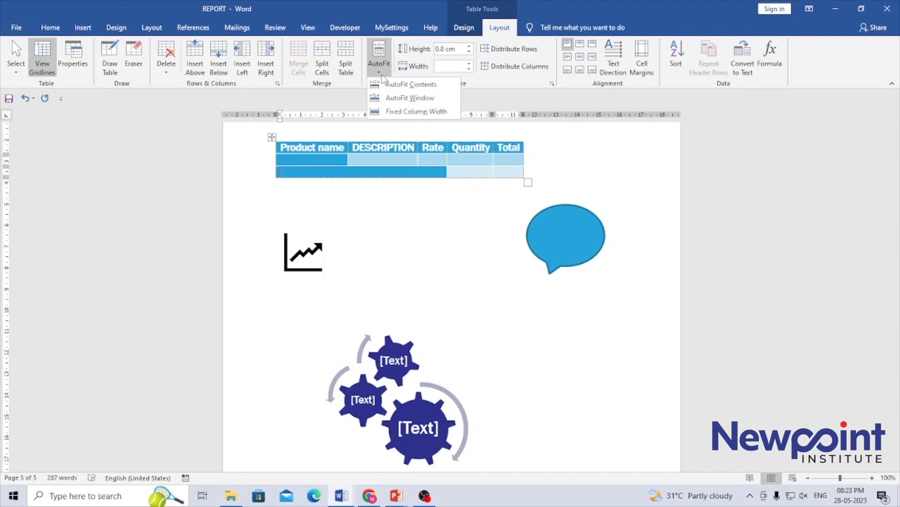
{"action": "left_click", "coordinate": [388, 98]}
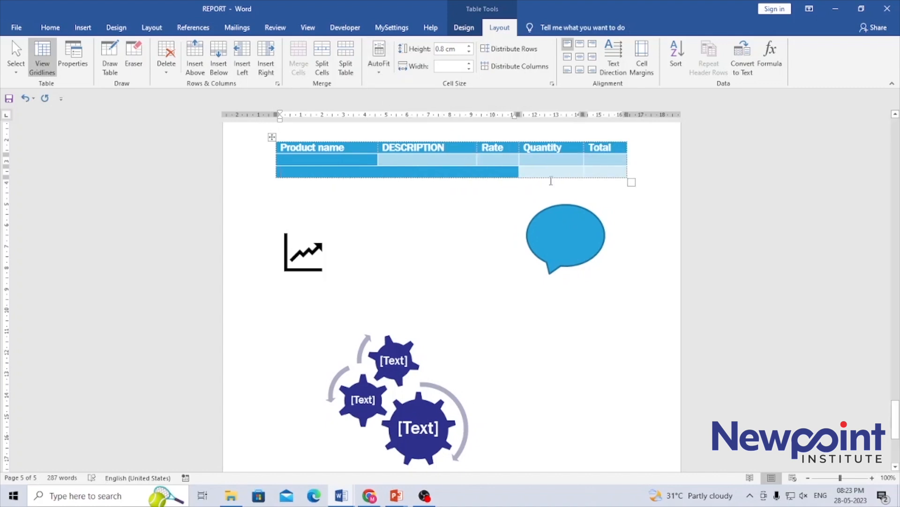
Increase the height of the product table's third row to 1.1 cm.
{"action": "left_click", "coordinate": [646, 176]}
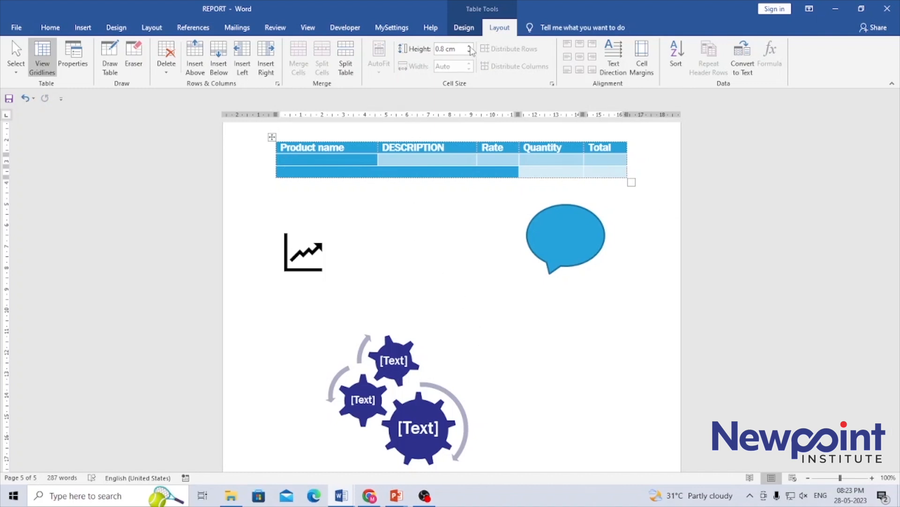
{"action": "left_click", "coordinate": [470, 47]}
{"action": "left_click", "coordinate": [469, 46]}
{"action": "left_click", "coordinate": [469, 47]}
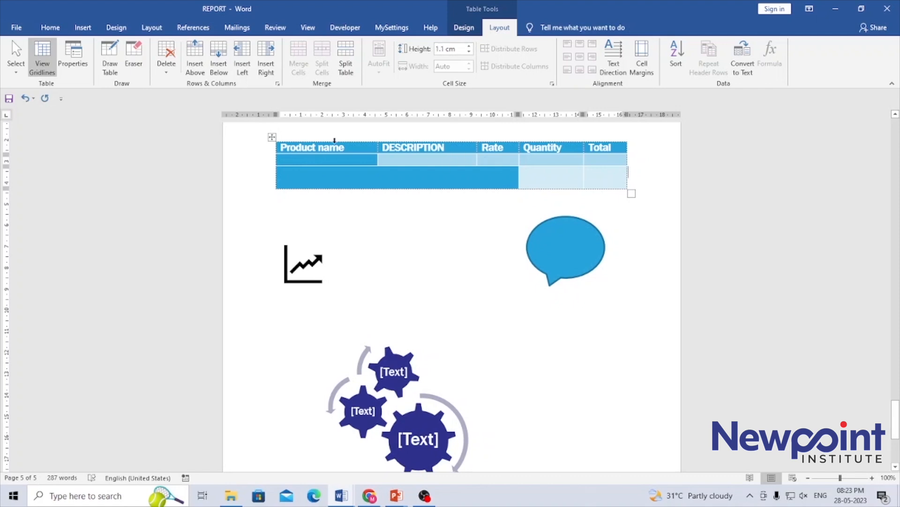
Select cells across all three rows of the product table and distribute the row heights evenly.
{"action": "left_click", "coordinate": [319, 151]}
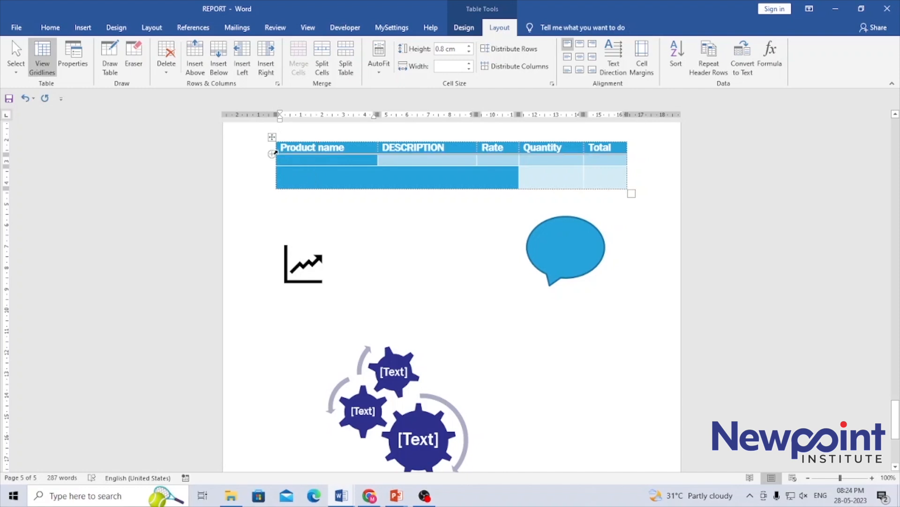
{"action": "left_click_drag", "start_coordinate": [275, 151], "coordinate": [275, 180]}
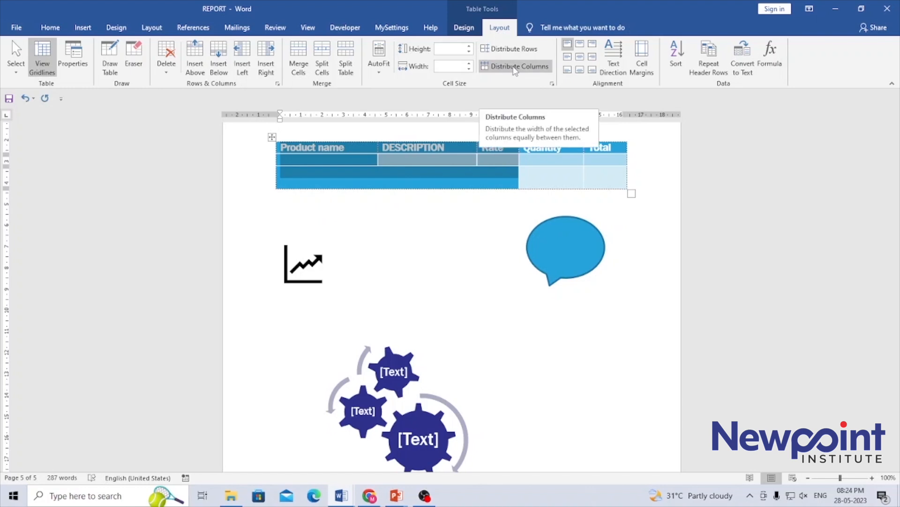
{"action": "left_click", "coordinate": [511, 49]}
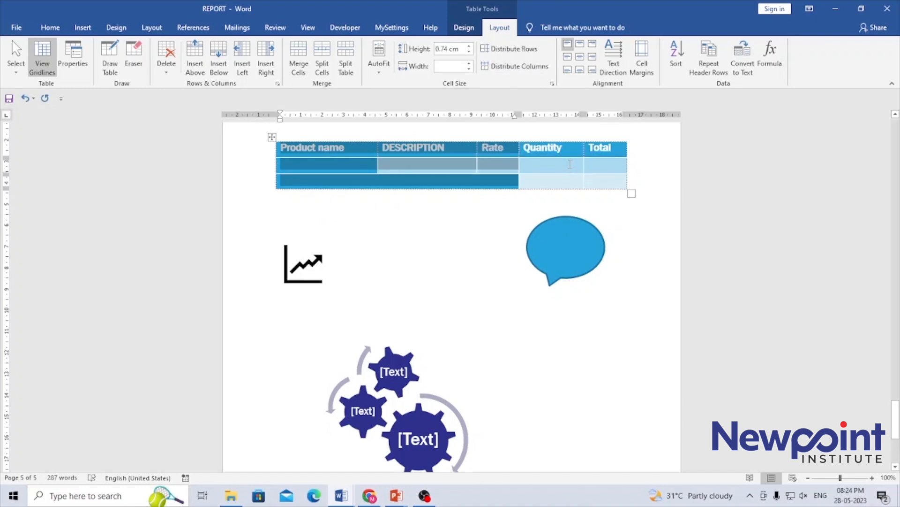
{"action": "left_click", "coordinate": [570, 164]}
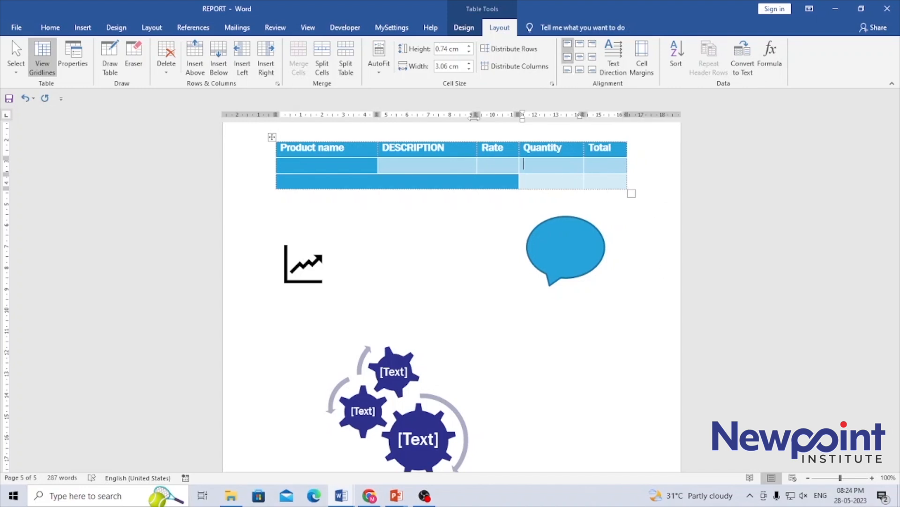
Align the DESCRIPTION heading to the centre of its cell both horizontally and vertically.
{"action": "double_click", "coordinate": [443, 147]}
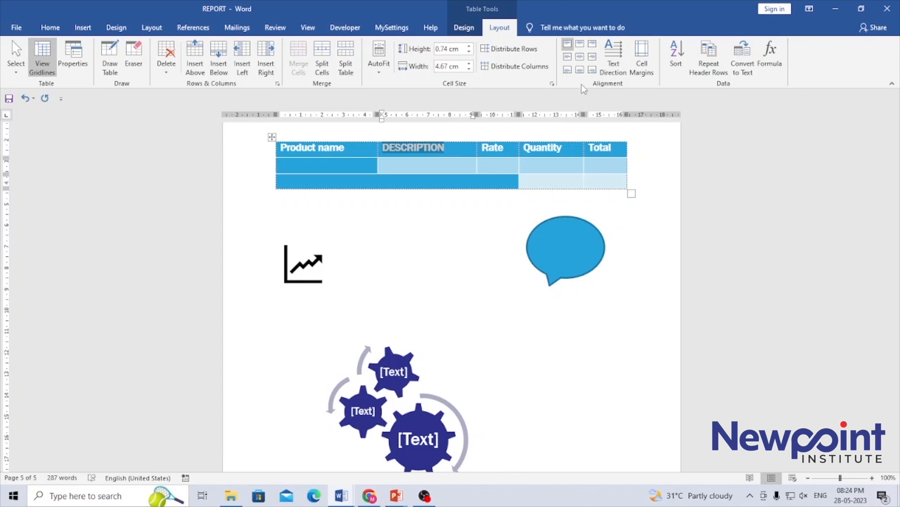
{"action": "left_click", "coordinate": [580, 56]}
{"action": "left_click", "coordinate": [484, 149]}
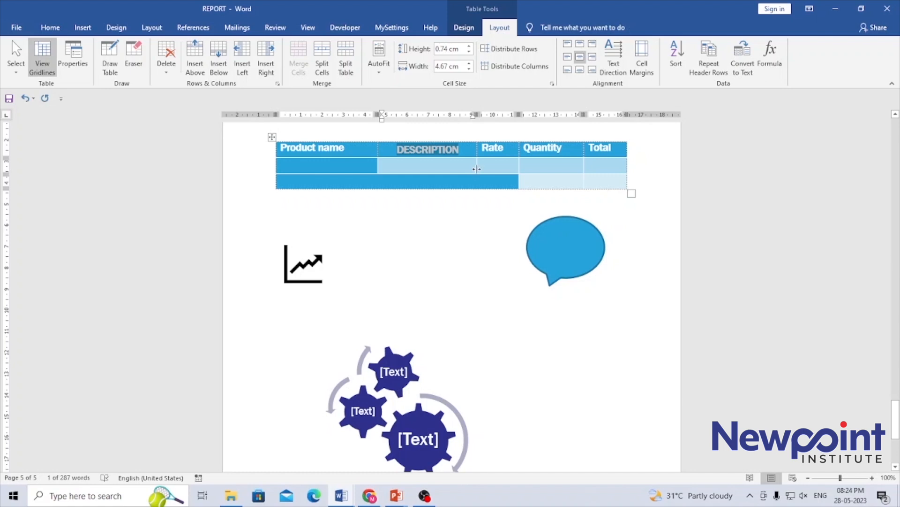
Align the Rate, Quantity and Total headings to the centre right of their cells.
{"action": "left_click", "coordinate": [514, 149]}
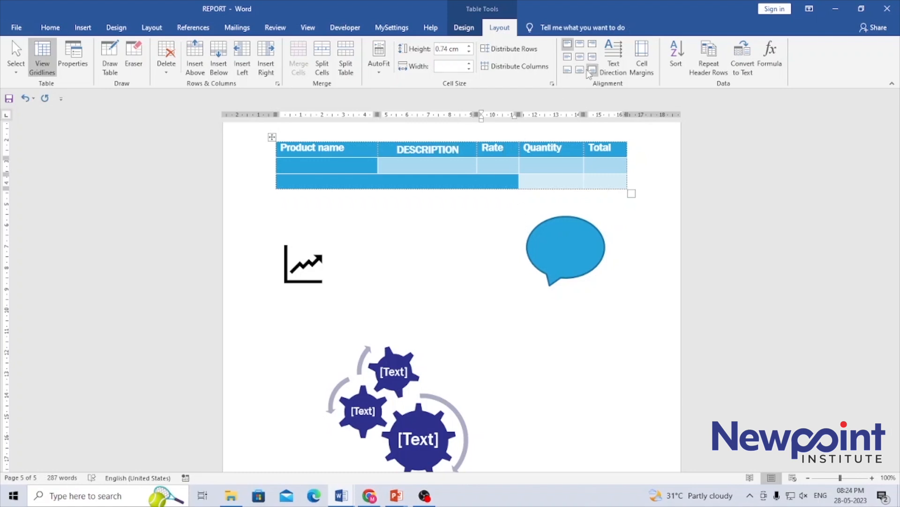
{"action": "left_click", "coordinate": [592, 57]}
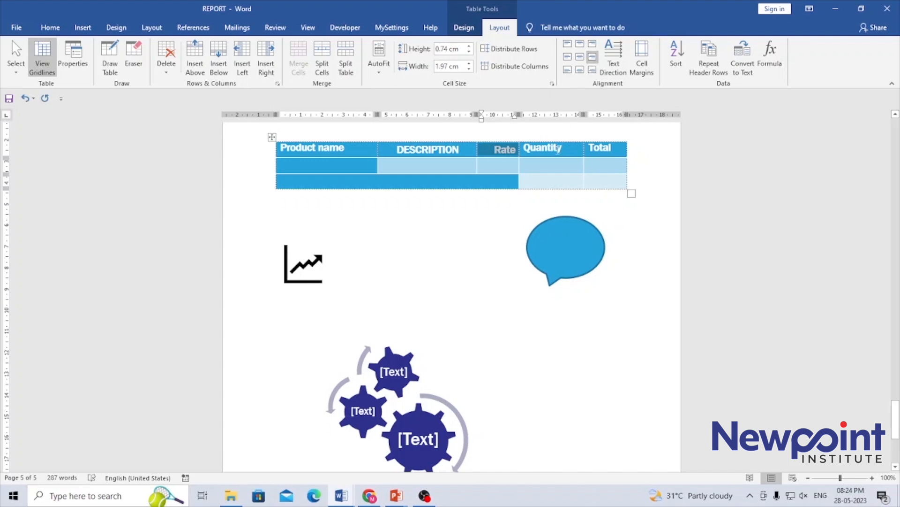
{"action": "left_click", "coordinate": [596, 149]}
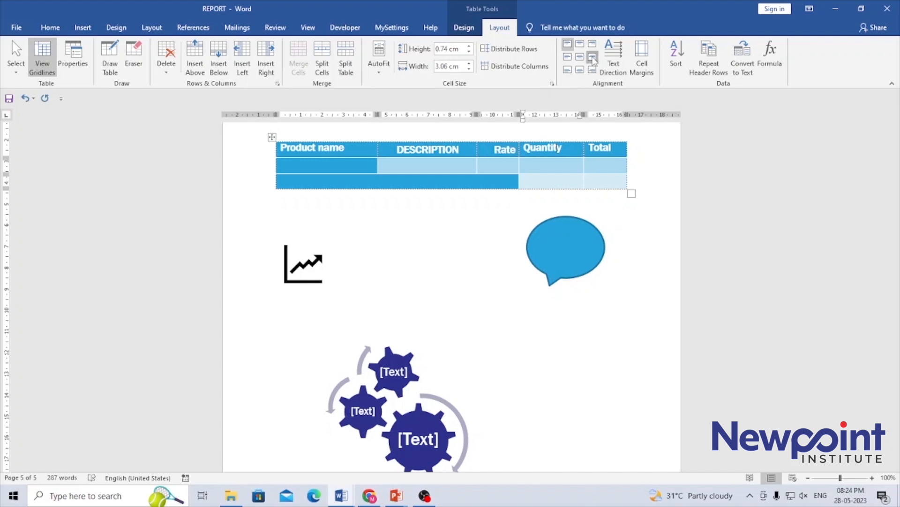
{"action": "left_click", "coordinate": [592, 56]}
{"action": "left_click", "coordinate": [605, 149]}
{"action": "left_click", "coordinate": [592, 57]}
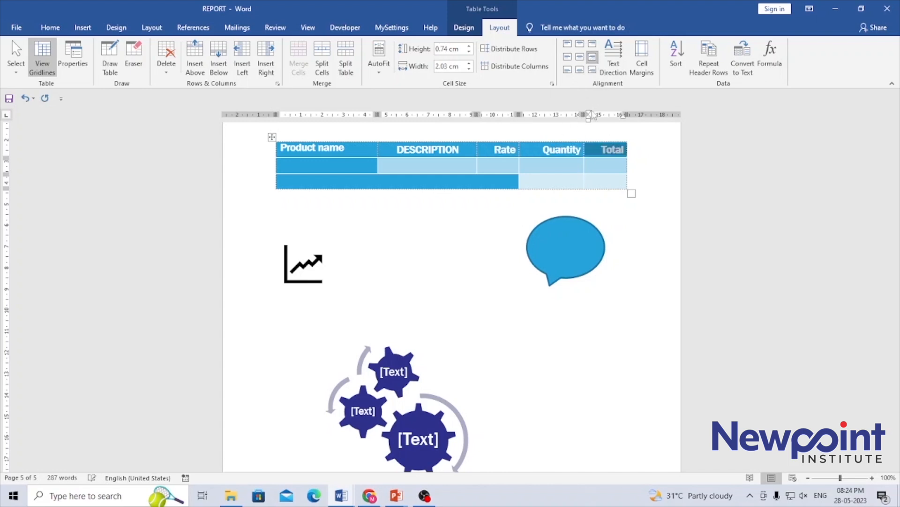
Enter 10 and 20 in the two cells below the Total heading.
{"action": "left_click", "coordinate": [614, 169]}
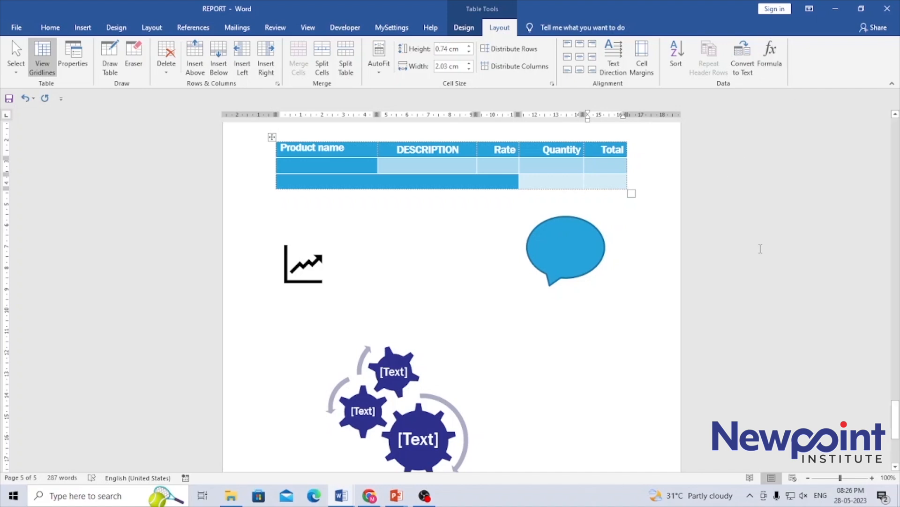
{"action": "type", "text": "10"}
{"action": "left_click", "coordinate": [605, 184]}
{"action": "type", "text": "20"}
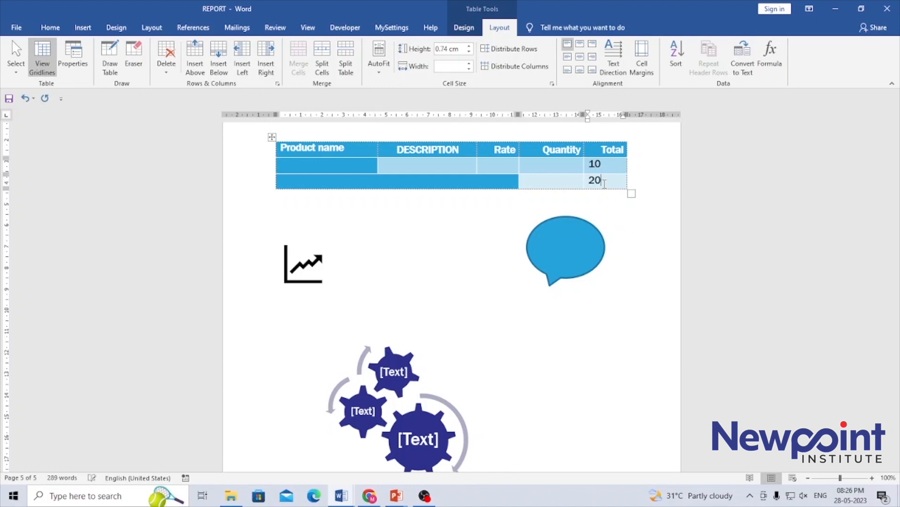
Add four new empty rows at the end of the product table.
{"action": "key", "text": "Tab"}
{"action": "key", "text": "Tab"}
{"action": "key", "text": "Tab"}
{"action": "key", "text": "Tab"}
{"action": "key", "text": "Tab"}
{"action": "key", "text": "Tab"}
{"action": "key", "text": "Tab"}
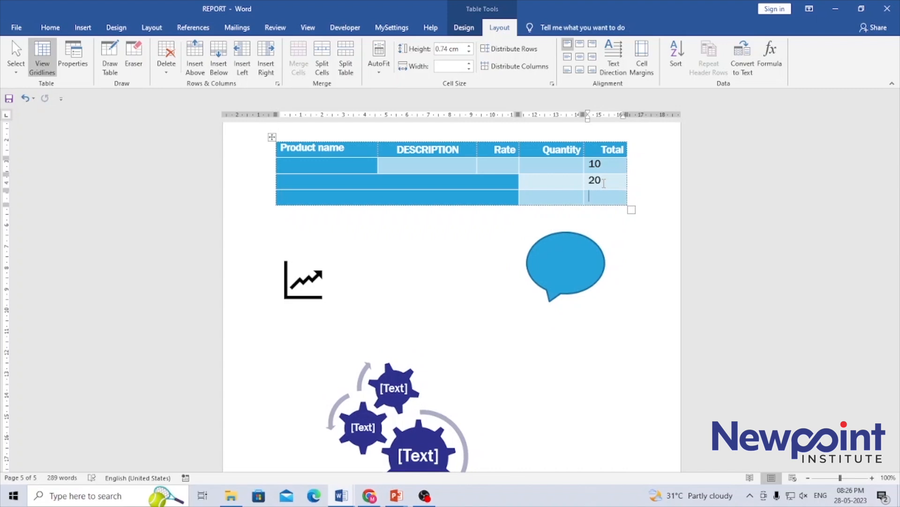
{"action": "key", "text": "Tab"}
{"action": "key", "text": "Tab"}
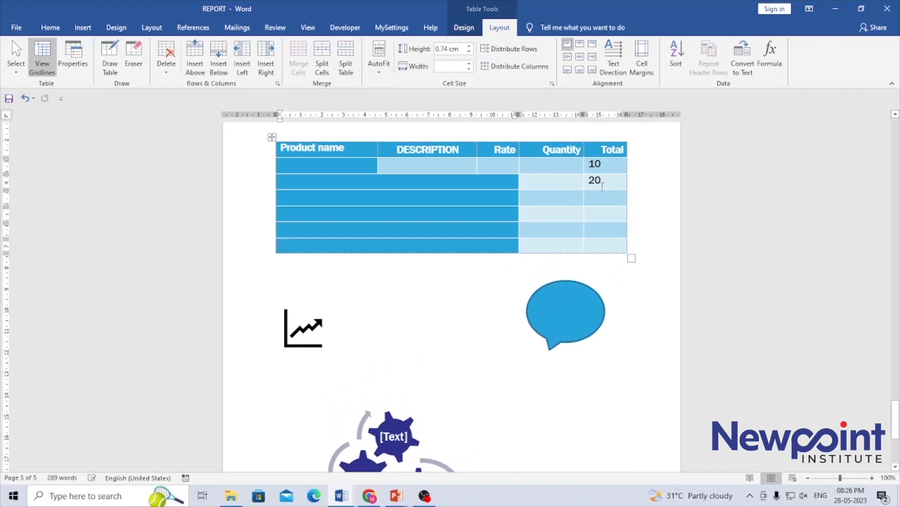
Continue the Total column in the new rows with the values 30, 50 and 80.
{"action": "left_click", "coordinate": [600, 197]}
{"action": "type", "text": "30"}
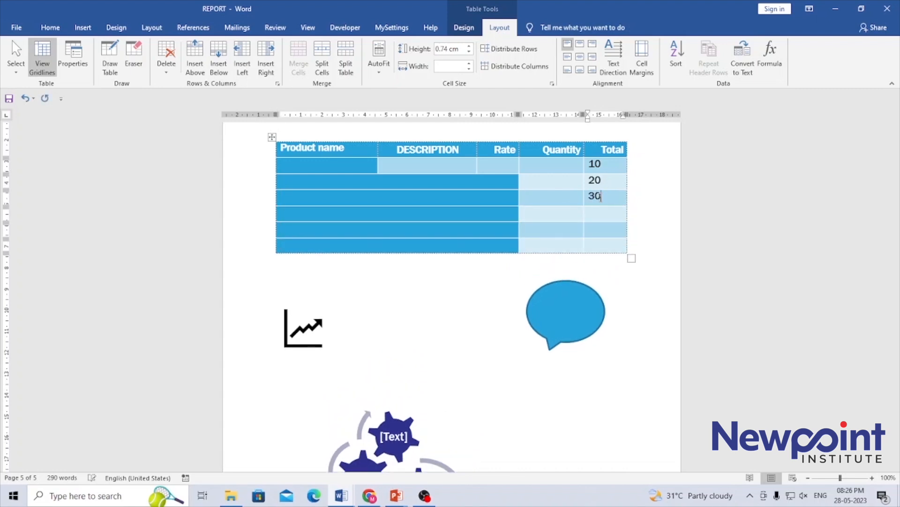
{"action": "type", "text": "50"}
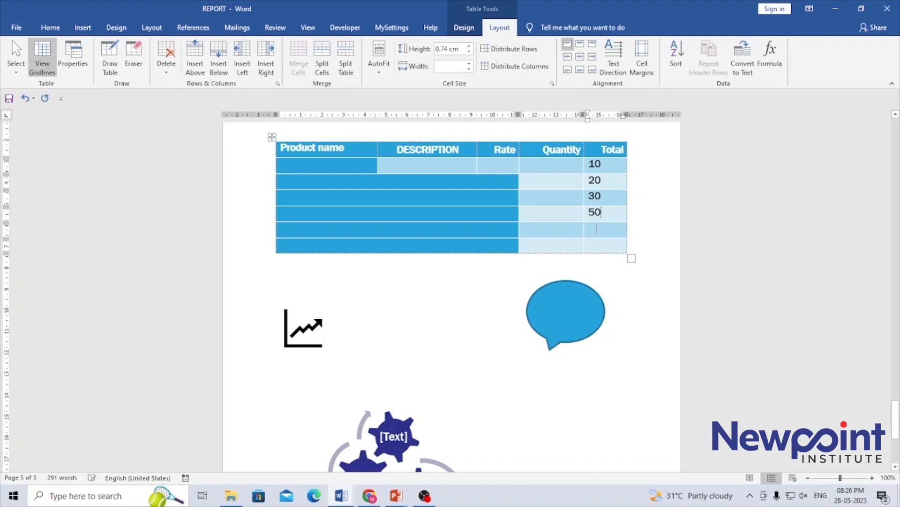
{"action": "type", "text": "80"}
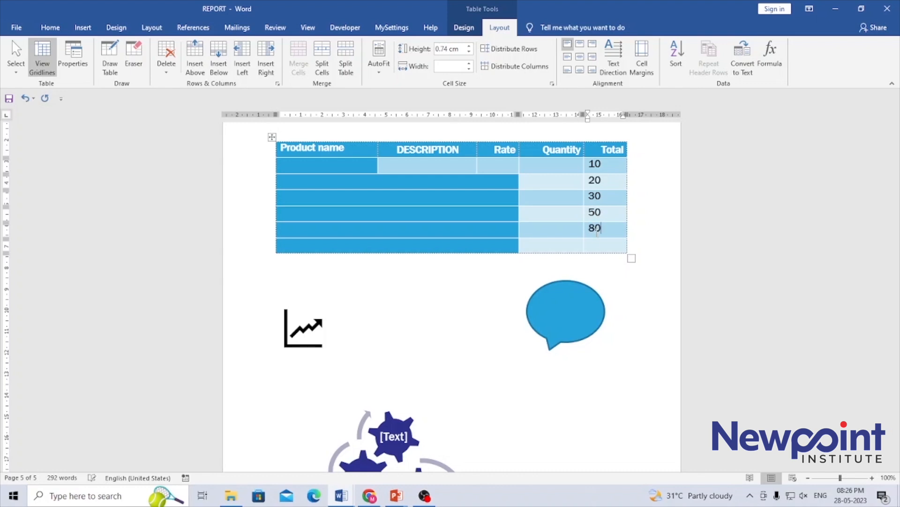
Insert the formula =SUM(ABOVE) with number format 0.00 in the last cell of the Total column.
{"action": "left_click", "coordinate": [596, 244]}
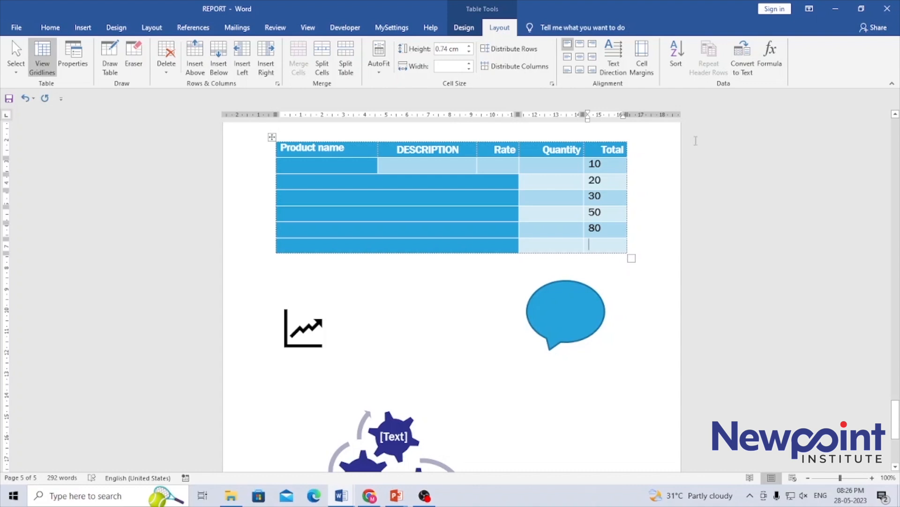
{"action": "left_click", "coordinate": [771, 56]}
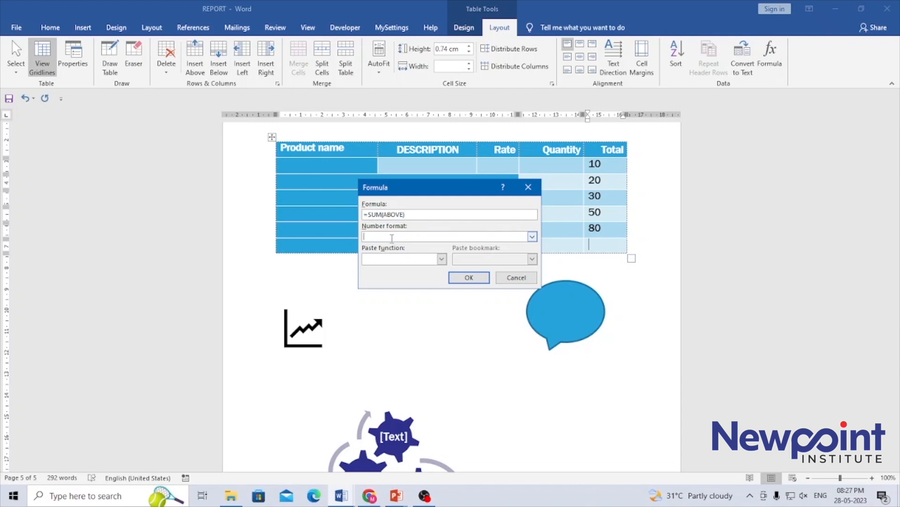
{"action": "left_click", "coordinate": [533, 236]}
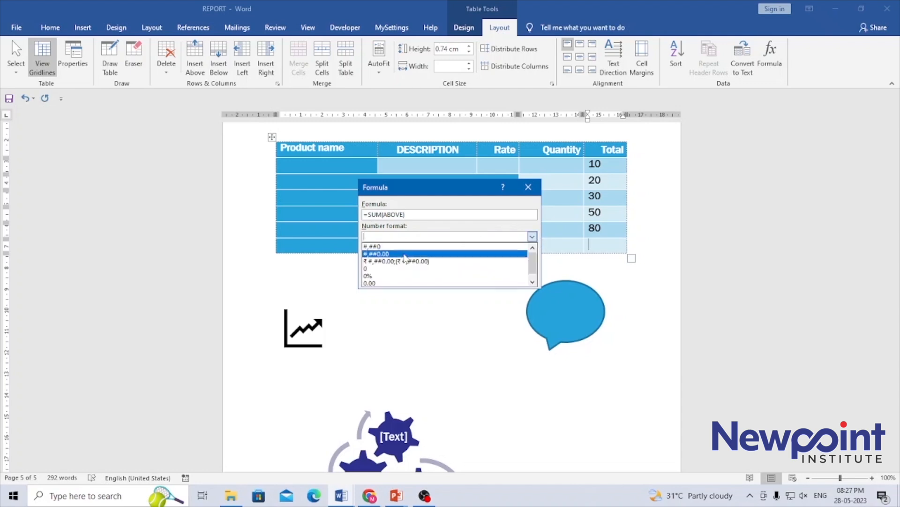
{"action": "left_click", "coordinate": [378, 283]}
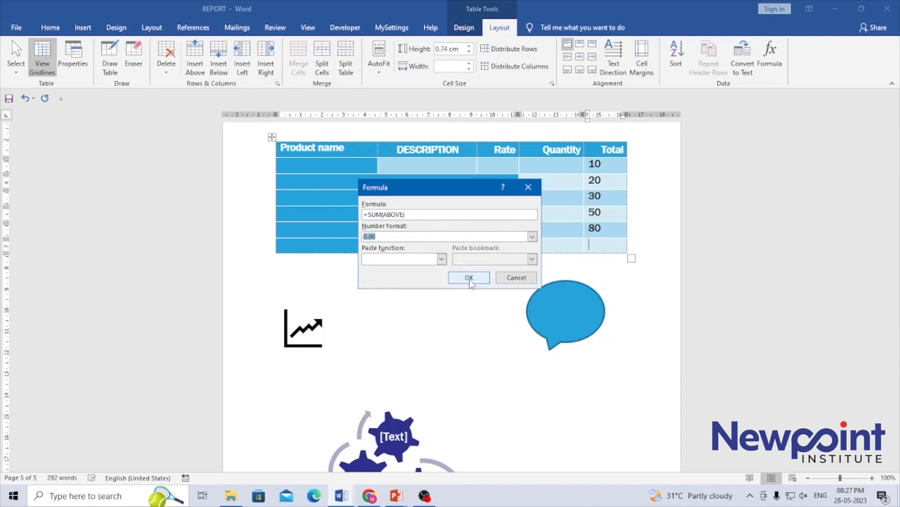
{"action": "left_click", "coordinate": [441, 259]}
{"action": "left_click", "coordinate": [442, 260]}
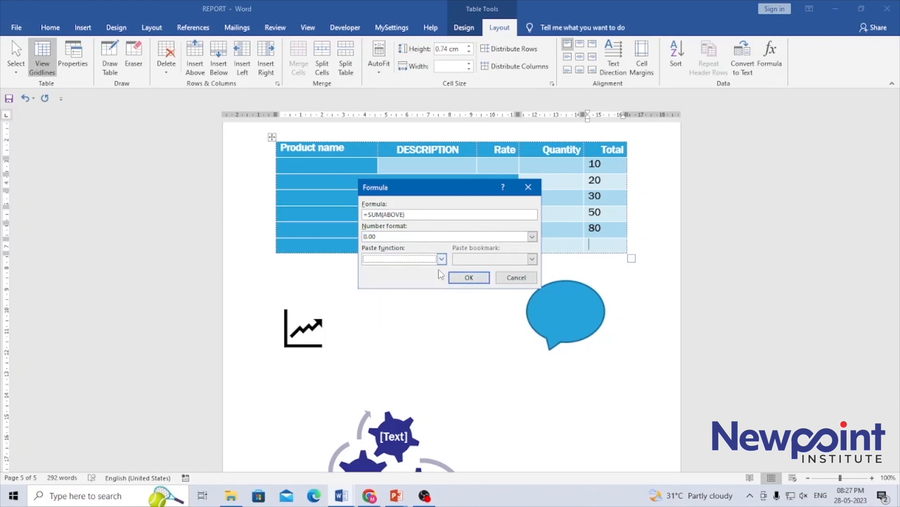
{"action": "left_click_drag", "start_coordinate": [369, 214], "coordinate": [391, 214]}
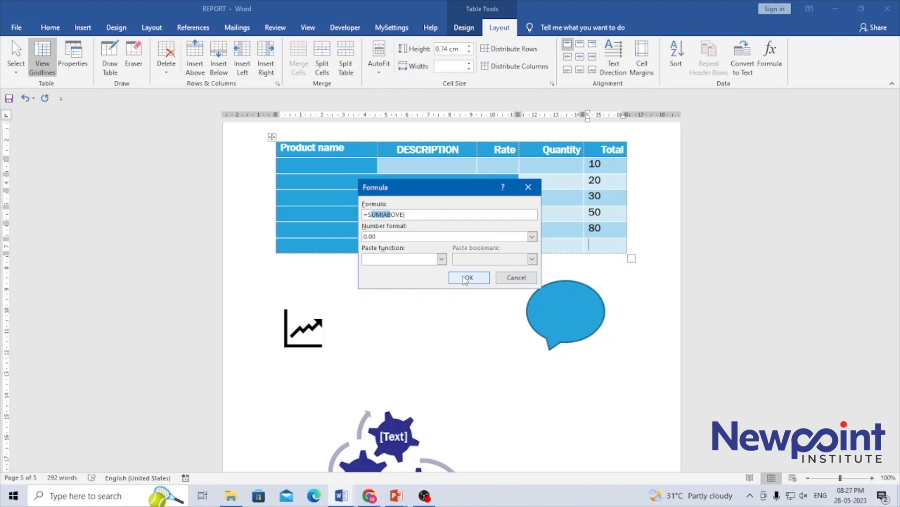
{"action": "left_click", "coordinate": [441, 259]}
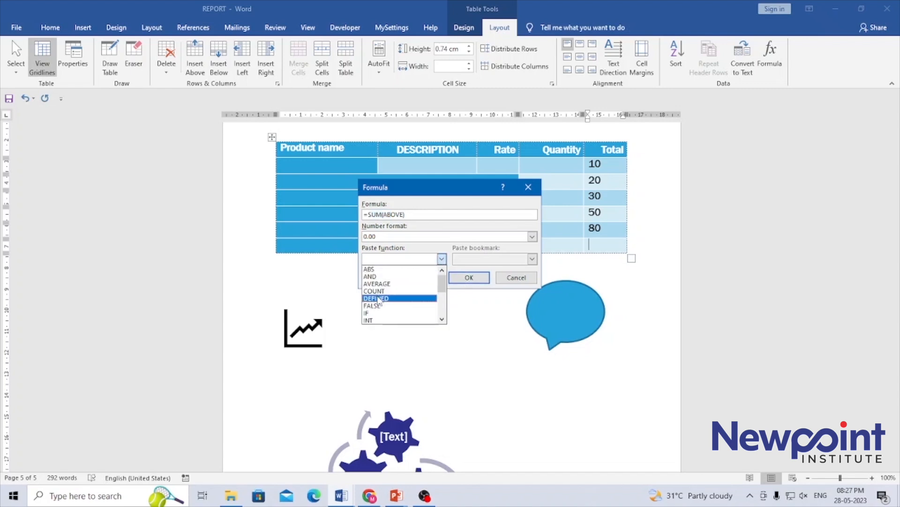
{"action": "left_click", "coordinate": [463, 269]}
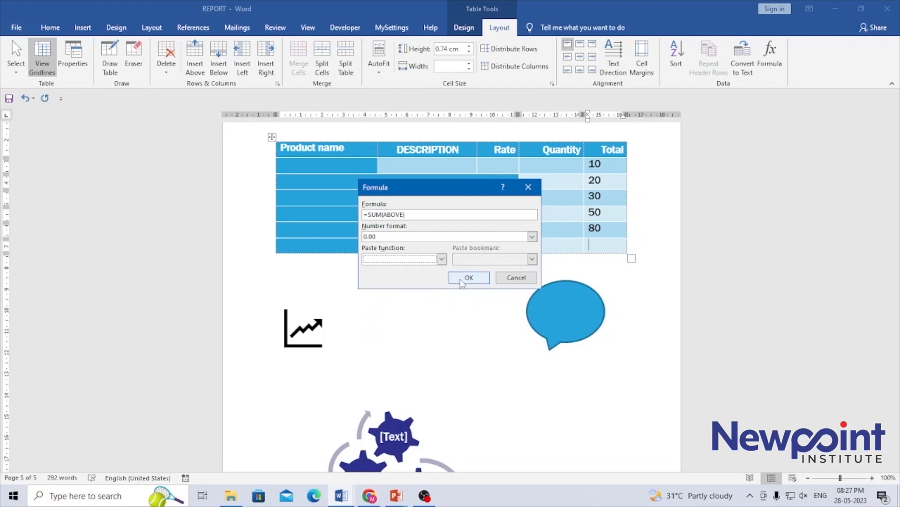
{"action": "left_click", "coordinate": [465, 278]}
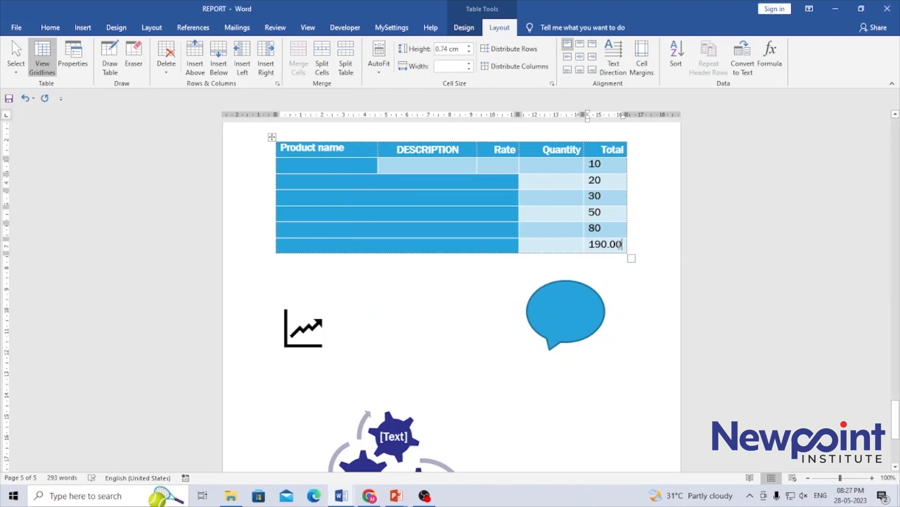
Merge the two empty cells before the total in the product table's last row into one.
{"action": "left_click", "coordinate": [625, 308]}
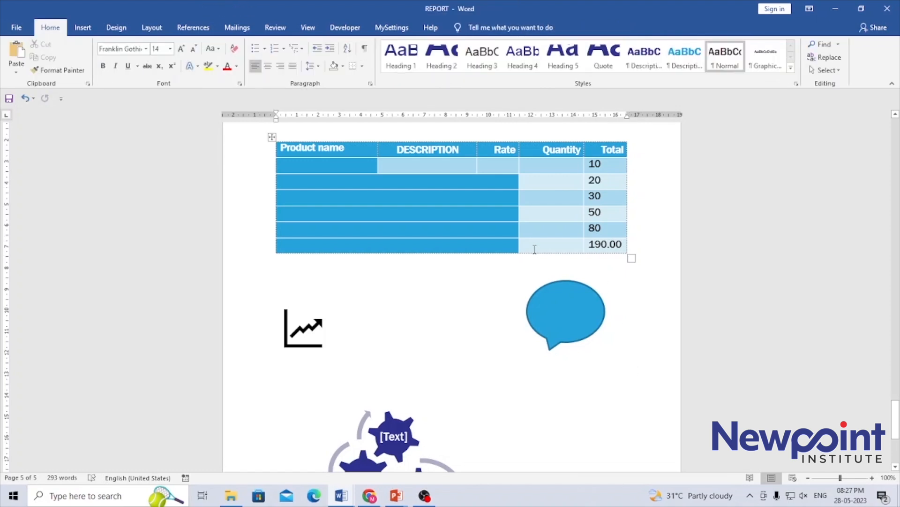
{"action": "left_click_drag", "start_coordinate": [529, 243], "coordinate": [484, 244]}
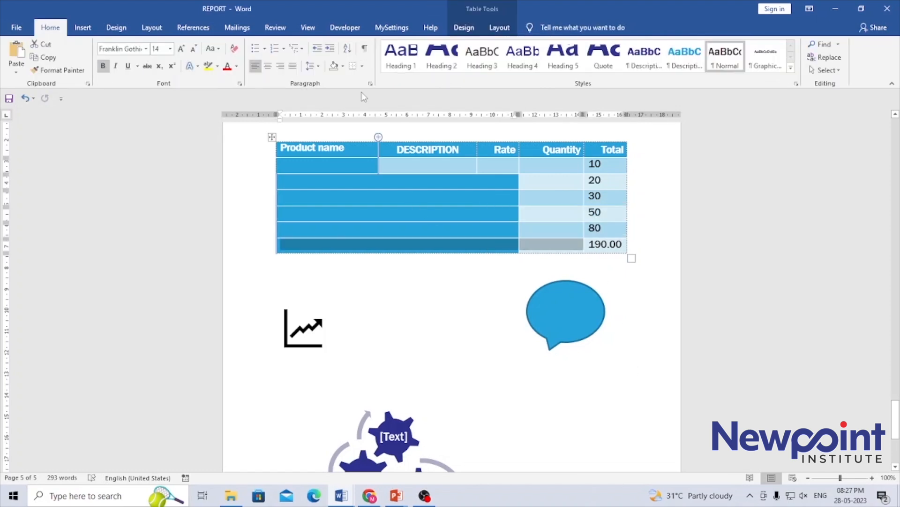
{"action": "left_click", "coordinate": [499, 27]}
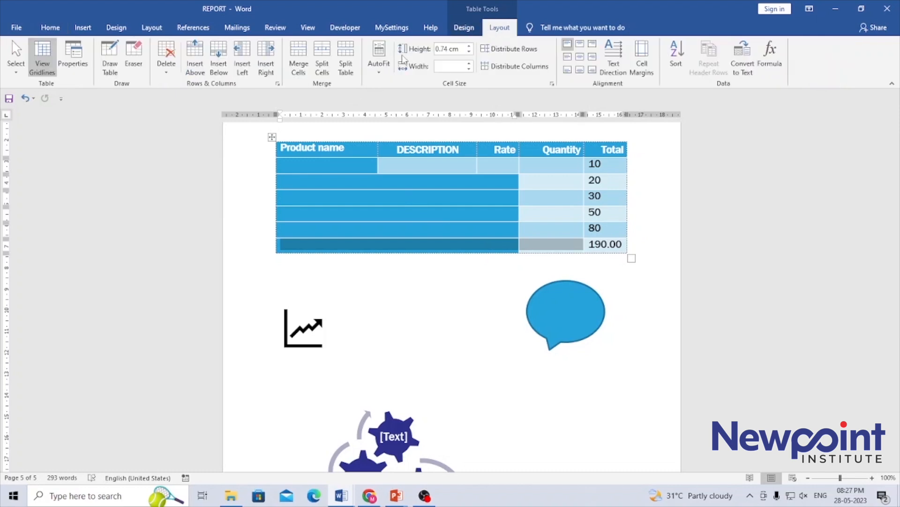
{"action": "left_click", "coordinate": [298, 61]}
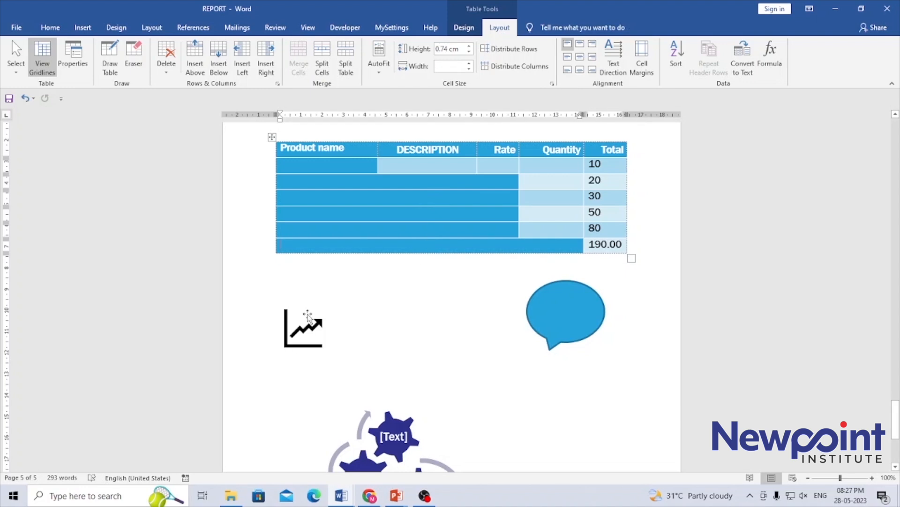
Select the line chart icon below the table and show its graphics formatting options.
{"action": "left_click", "coordinate": [307, 329]}
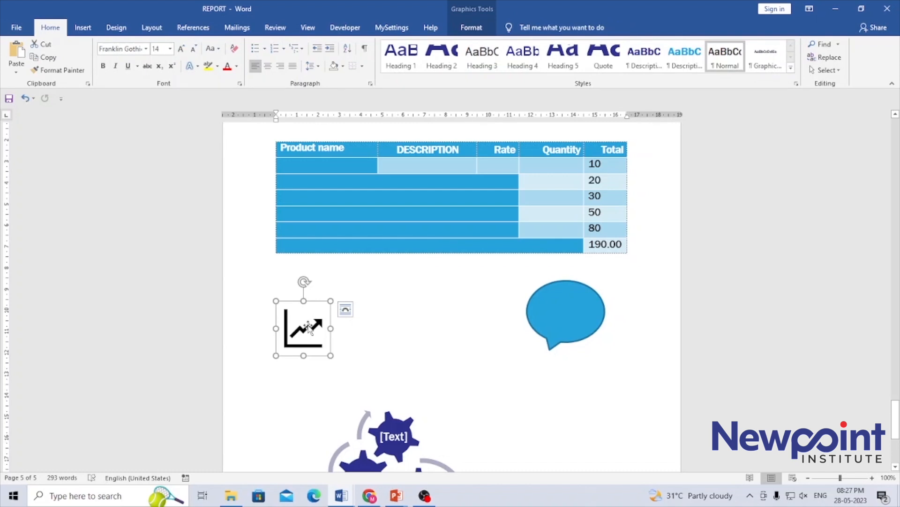
{"action": "left_click", "coordinate": [469, 31]}
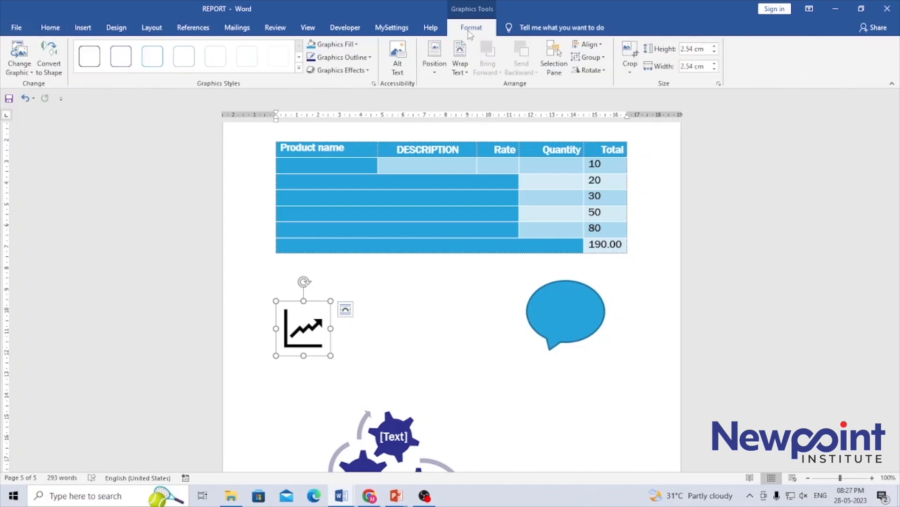
{"action": "left_click", "coordinate": [29, 74]}
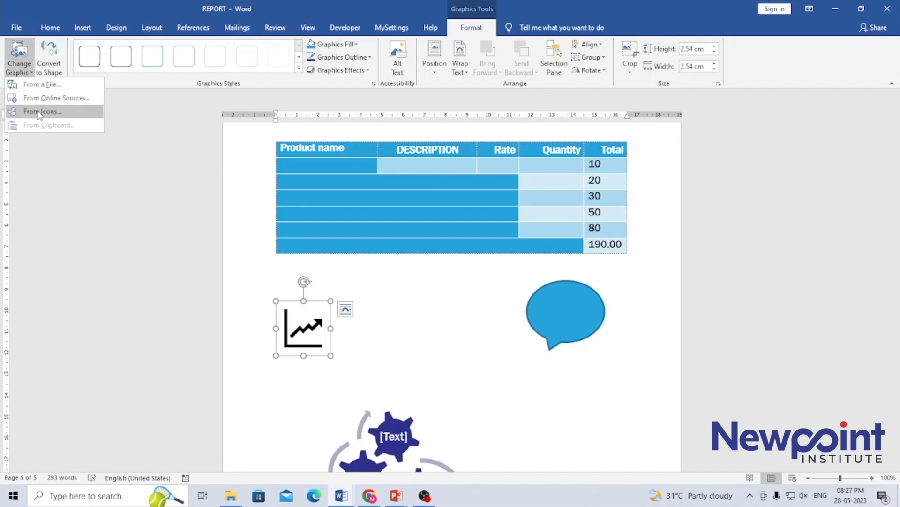
{"action": "left_click", "coordinate": [48, 69]}
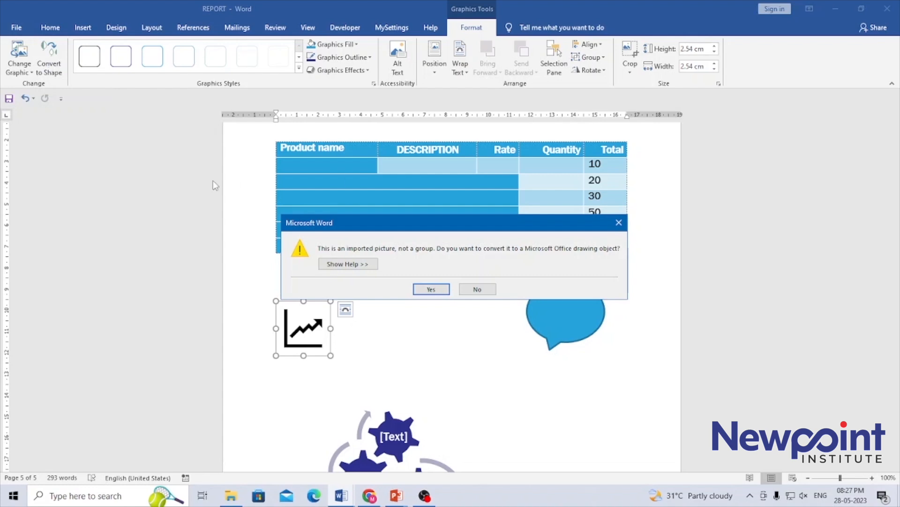
{"action": "left_click", "coordinate": [478, 290]}
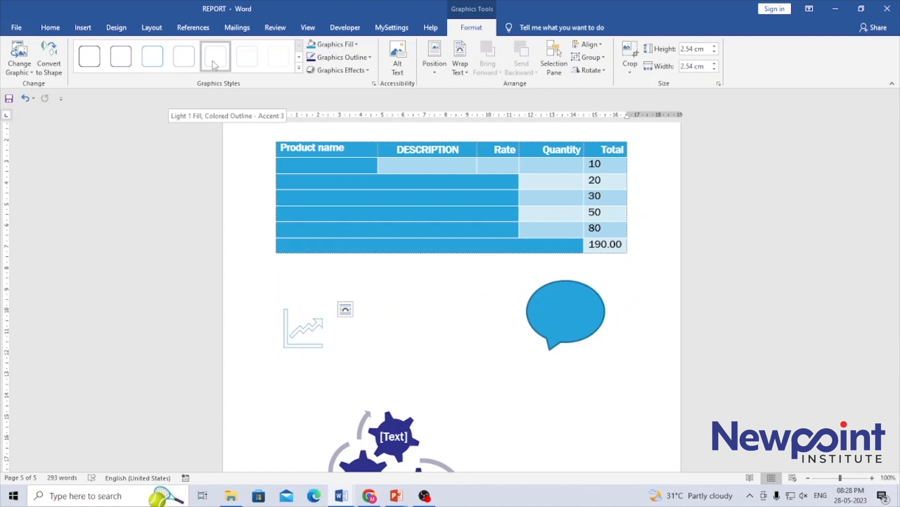
Apply the preset graphics style with blue fill and dark outline to the line chart icon.
{"action": "left_click", "coordinate": [298, 68]}
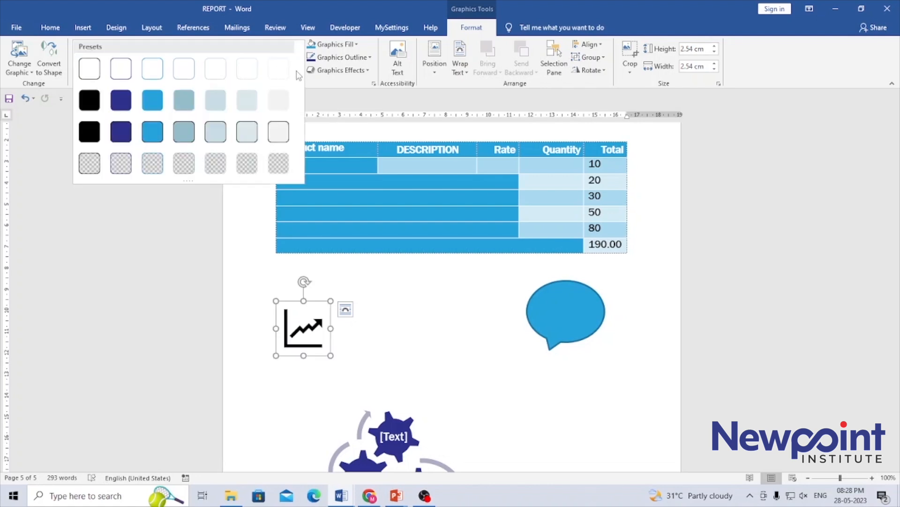
{"action": "left_click", "coordinate": [164, 135]}
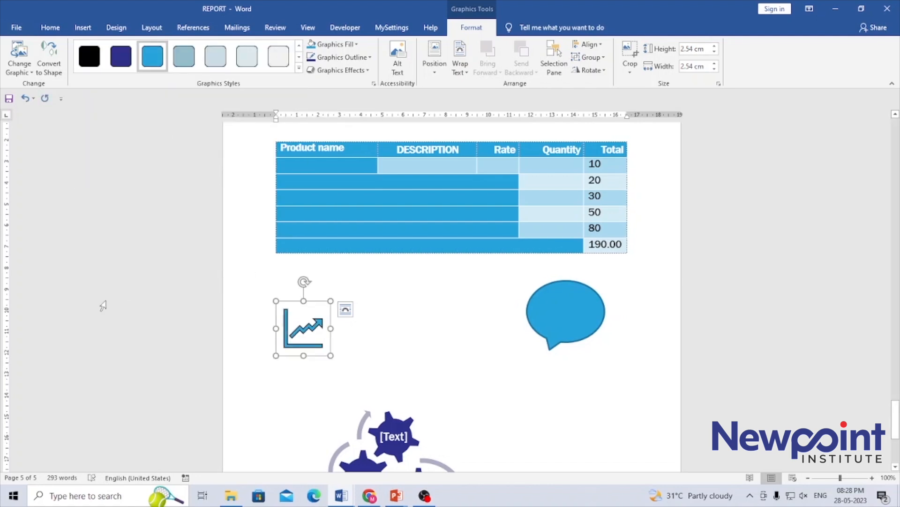
{"action": "left_click", "coordinate": [429, 342]}
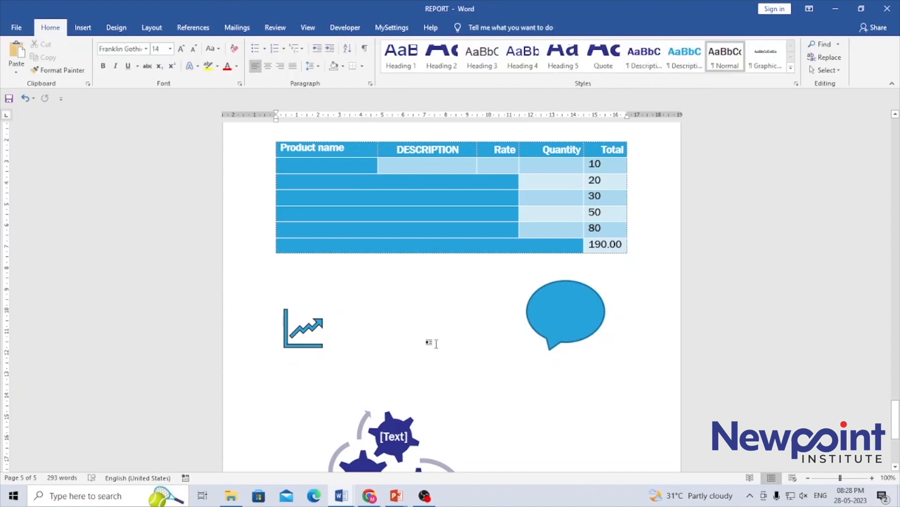
{"action": "left_click", "coordinate": [319, 327]}
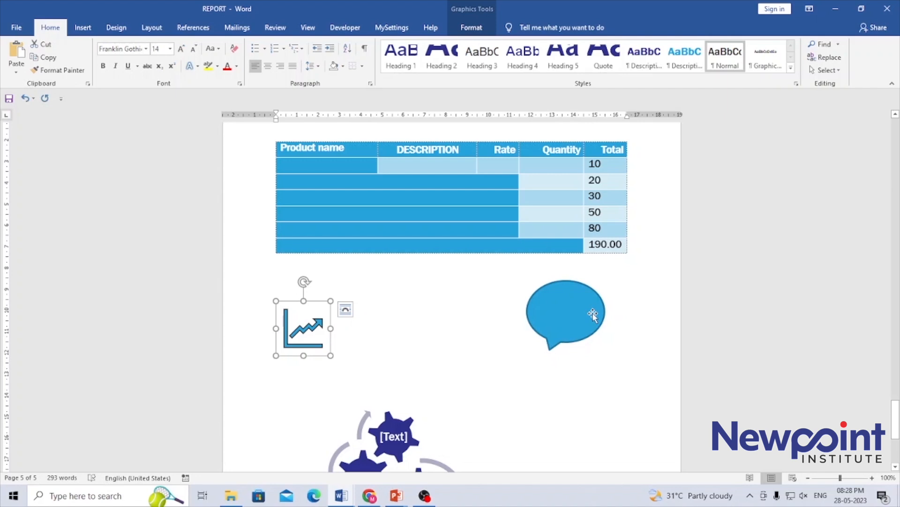
{"action": "left_click", "coordinate": [471, 27]}
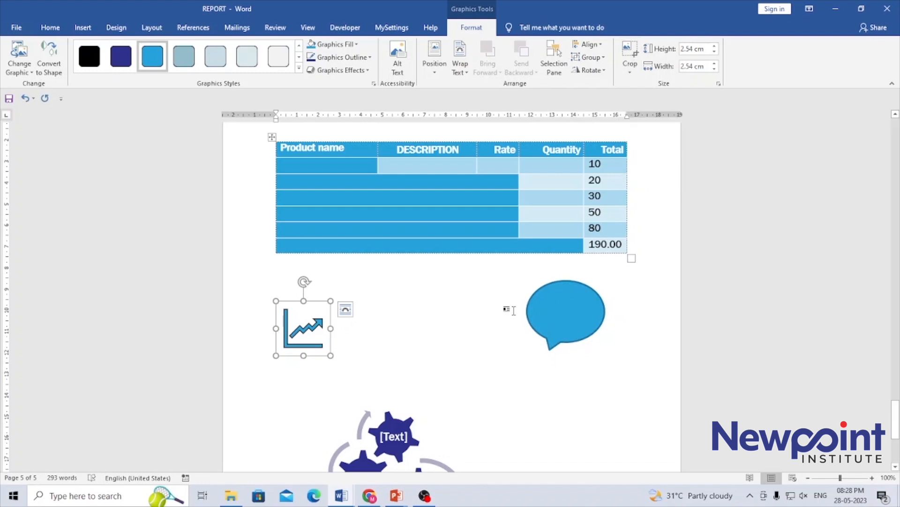
Move the blue speech bubble shape a little to the left, closer to the middle of the page.
{"action": "left_click", "coordinate": [579, 316]}
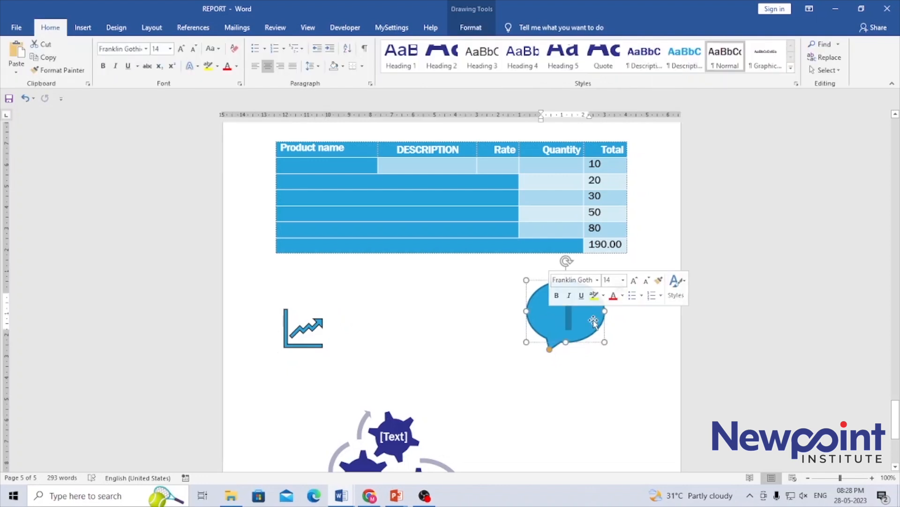
{"action": "left_click", "coordinate": [621, 333]}
{"action": "left_click", "coordinate": [564, 305]}
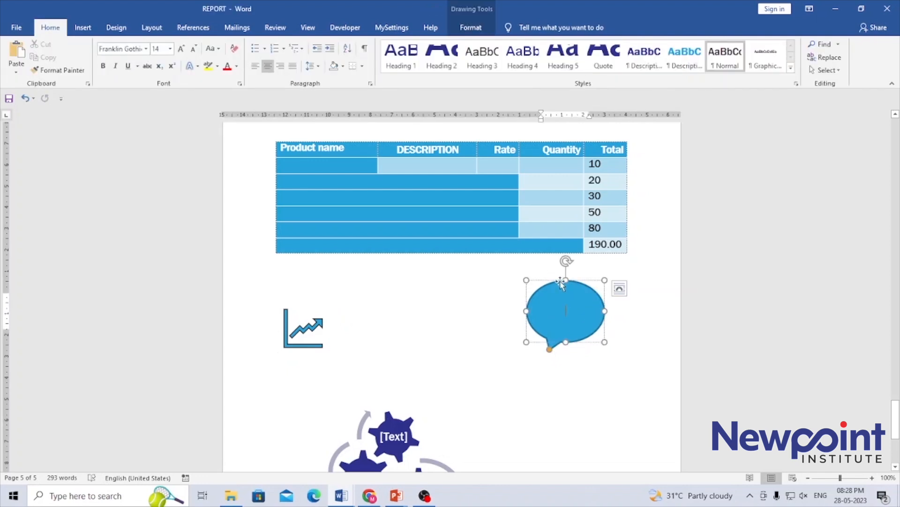
{"action": "left_click_drag", "start_coordinate": [561, 282], "coordinate": [521, 286]}
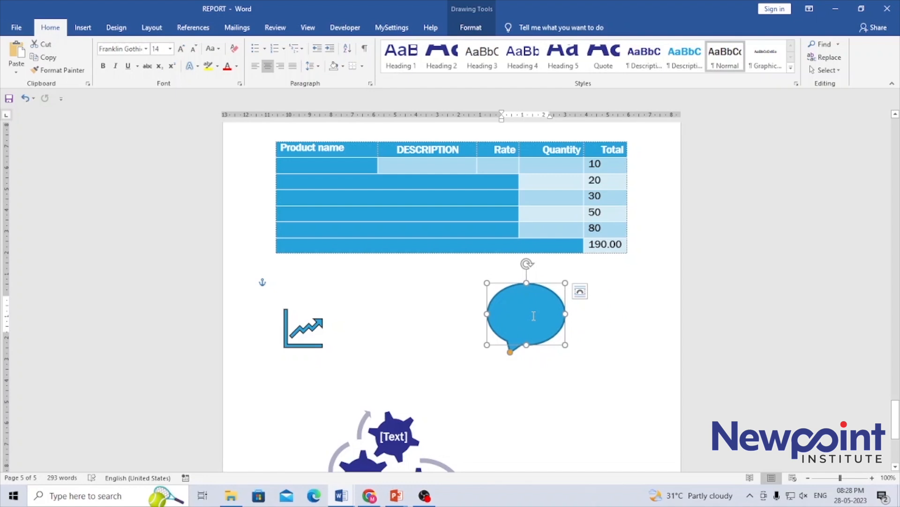
Add the text Hello inside the blue speech bubble.
{"action": "left_click", "coordinate": [471, 27]}
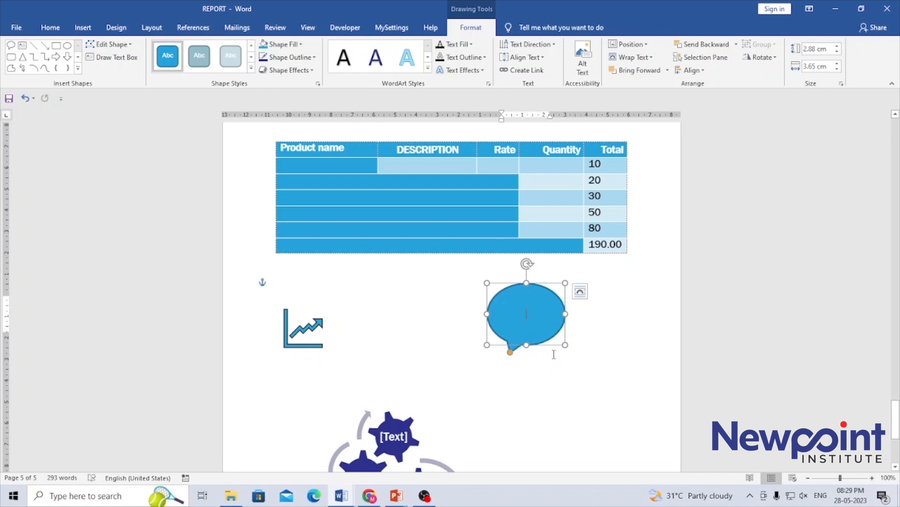
{"action": "type", "text": "Hello"}
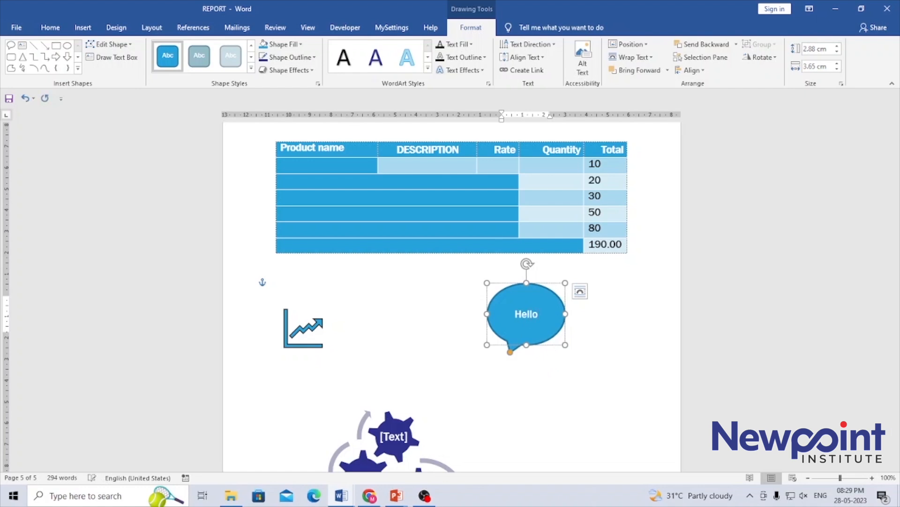
{"action": "left_click", "coordinate": [592, 337]}
Start Edit Points on the speech bubble containing Hello.
{"action": "left_click", "coordinate": [554, 310]}
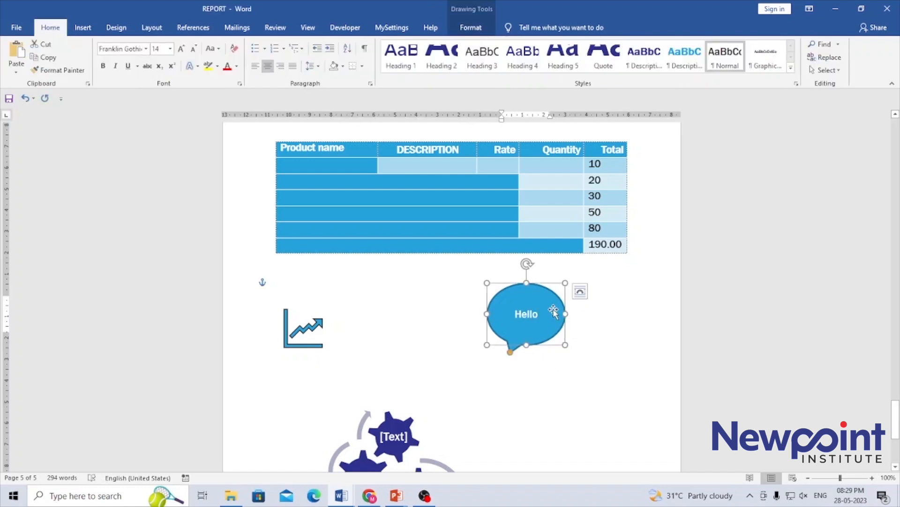
{"action": "left_click", "coordinate": [471, 28]}
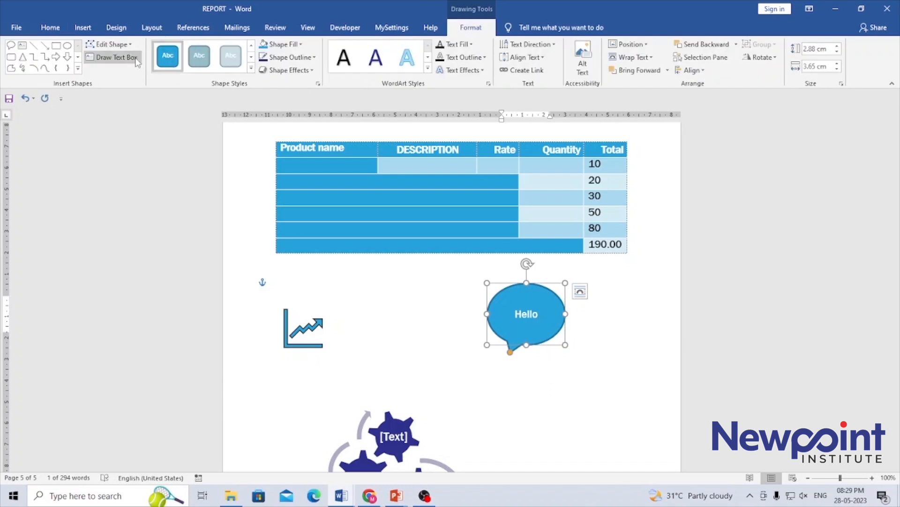
{"action": "left_click", "coordinate": [120, 46]}
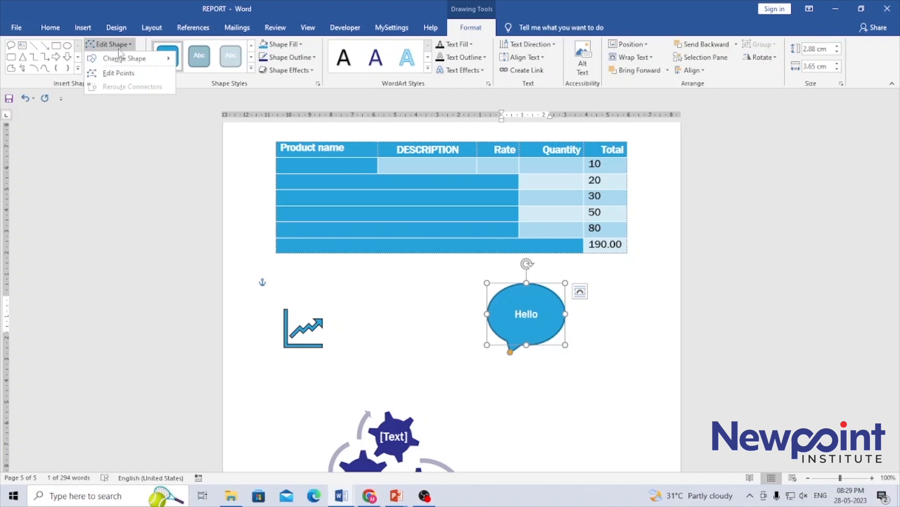
{"action": "left_click", "coordinate": [118, 72]}
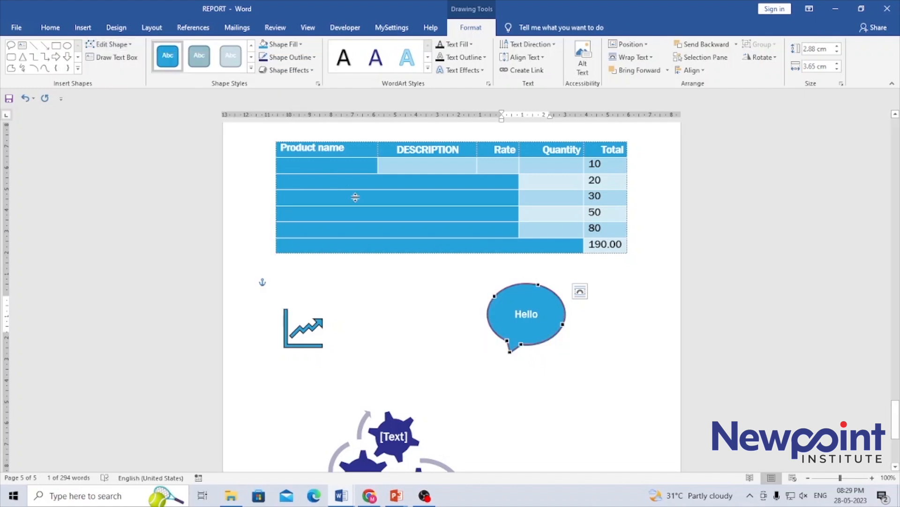